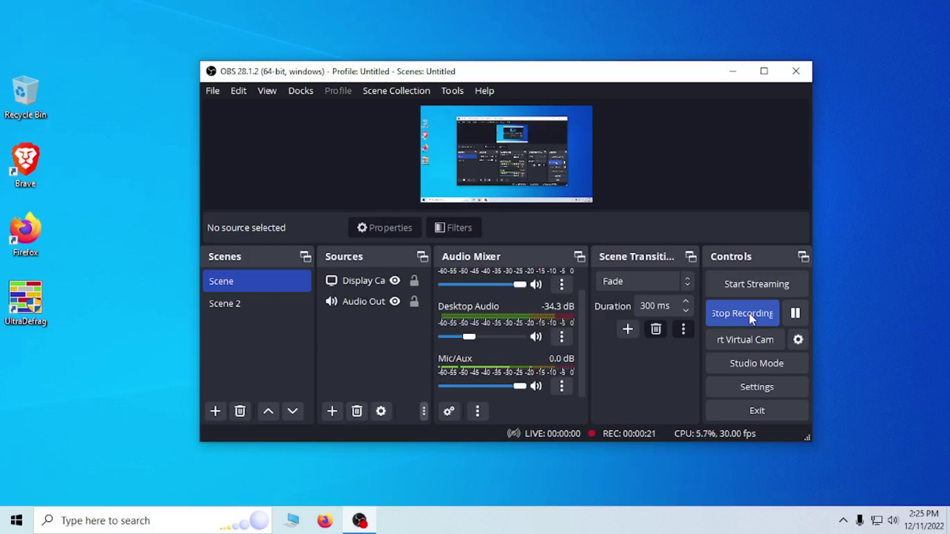
- Open battlefield2hdpro.com in Firefox
{"action": "left_click", "coordinate": [325, 522]}
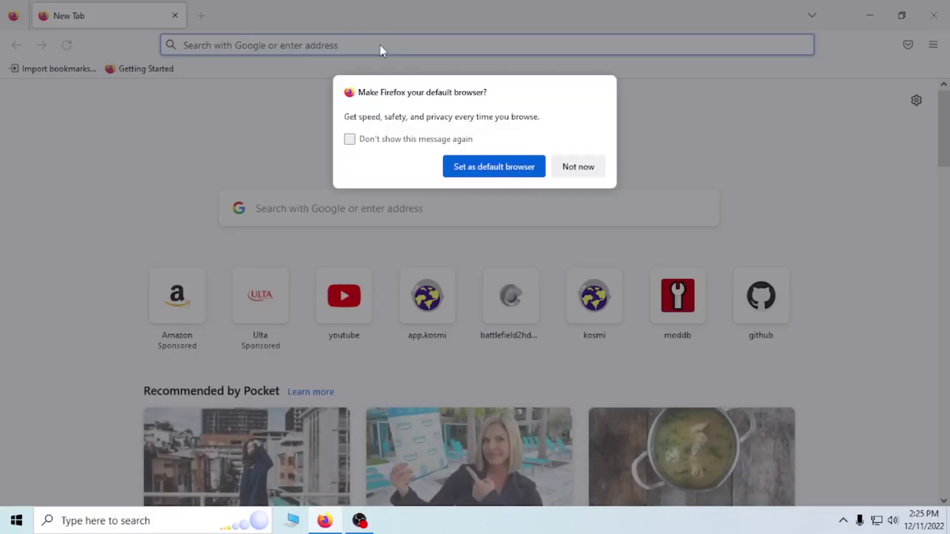
{"action": "left_click", "coordinate": [579, 170]}
{"action": "left_click", "coordinate": [375, 47]}
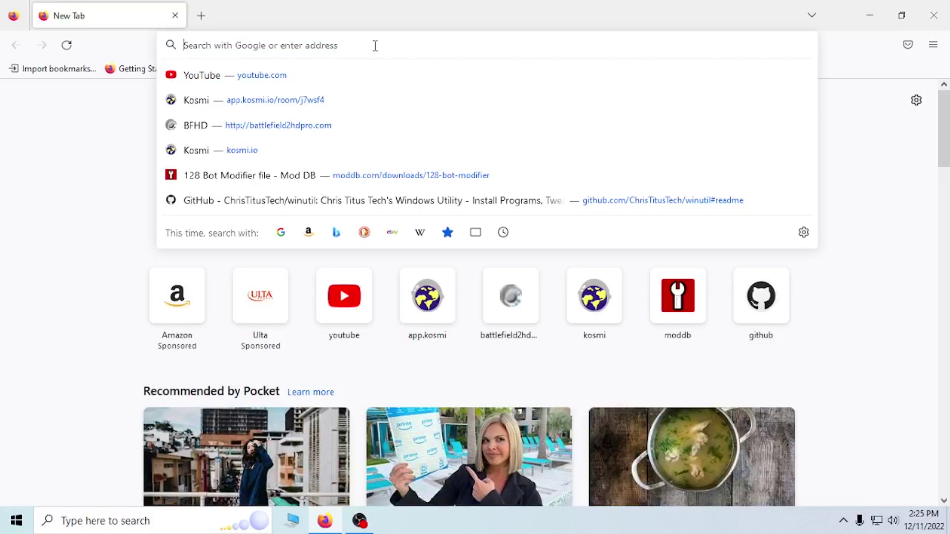
{"action": "type", "text": "battlefield2h"}
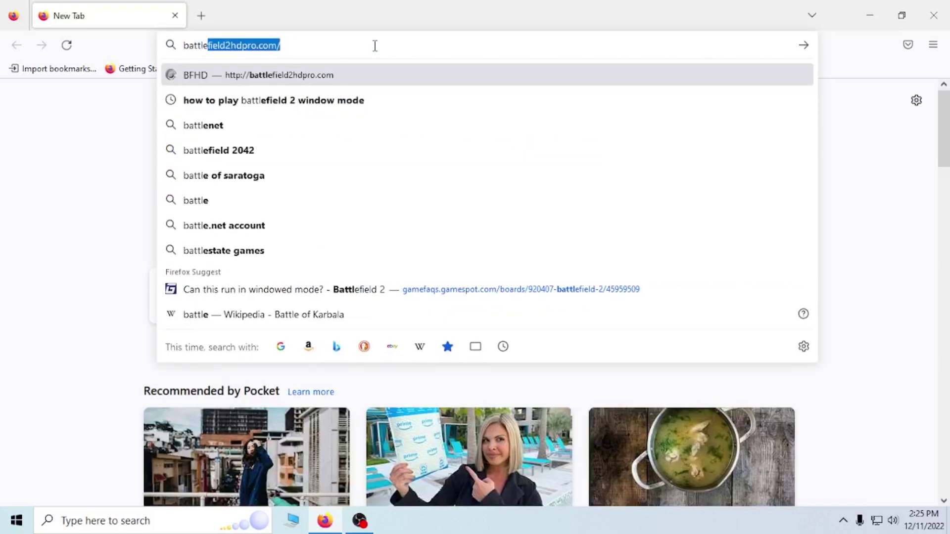
{"action": "type", "text": "dpro.com"}
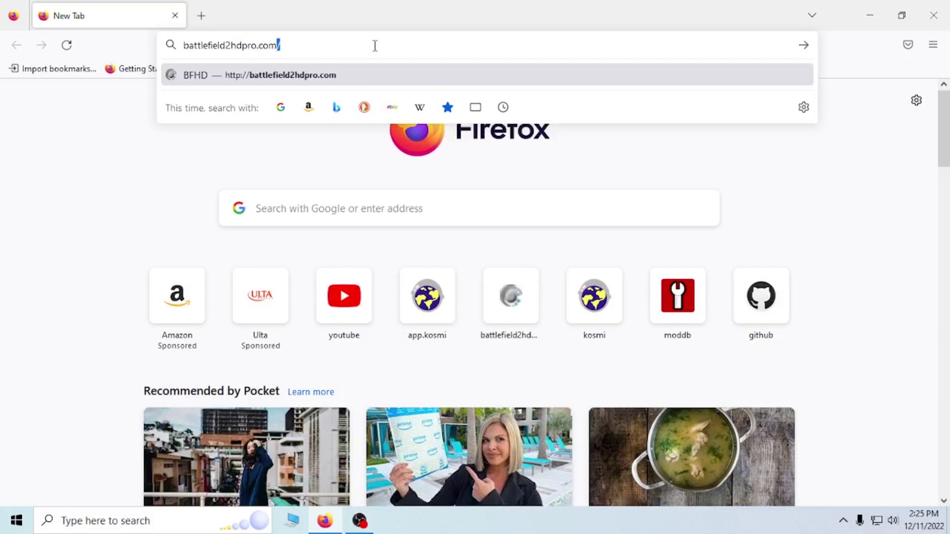
{"action": "key", "text": "Return"}
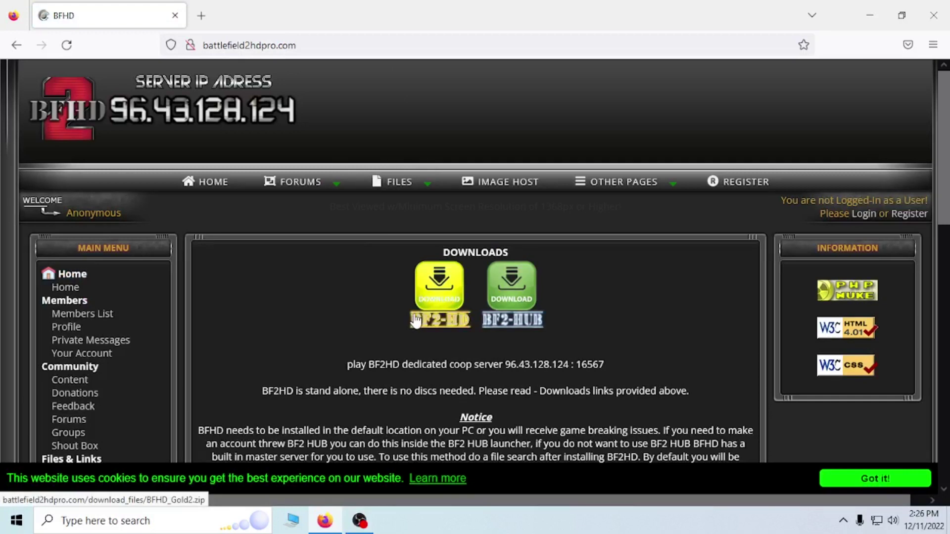
- Start the BF2-HD BFHD_Gold2.zip download, cancel it, and minimize Firefox
{"action": "left_click_drag", "start_coordinate": [512, 241], "coordinate": [517, 258]}
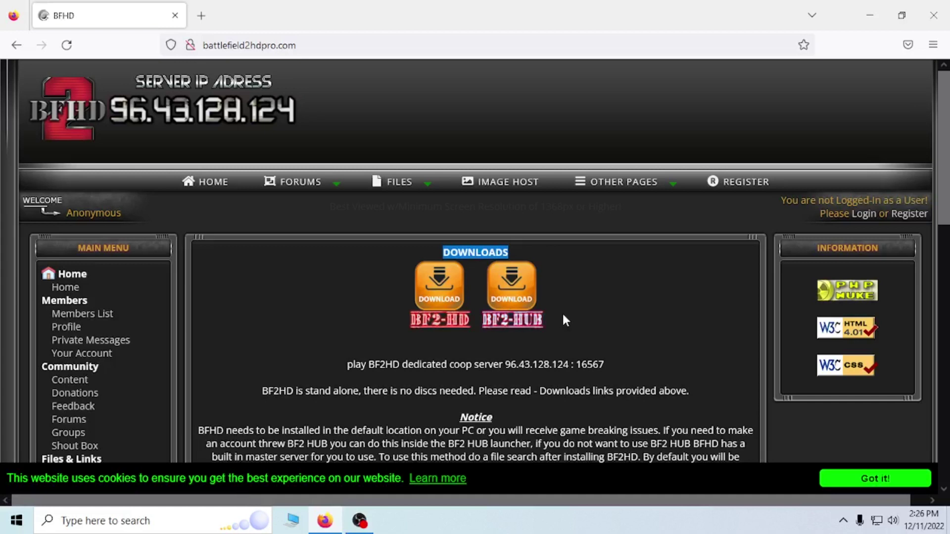
{"action": "left_click", "coordinate": [445, 296]}
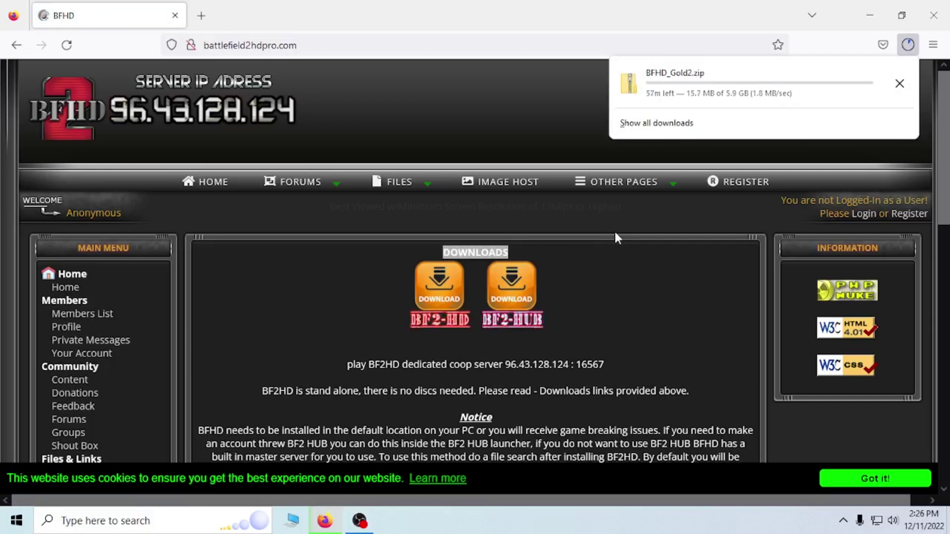
{"action": "left_click", "coordinate": [900, 83]}
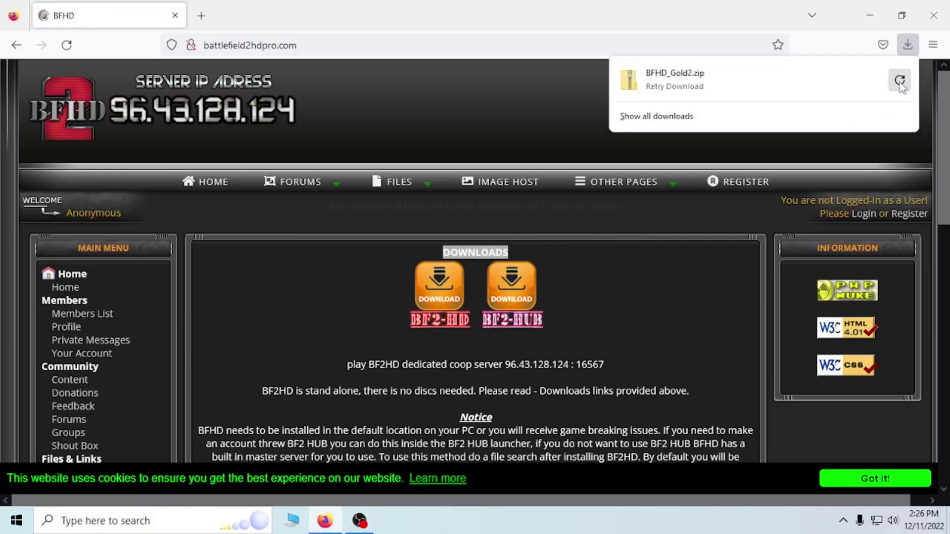
{"action": "left_click", "coordinate": [871, 16]}
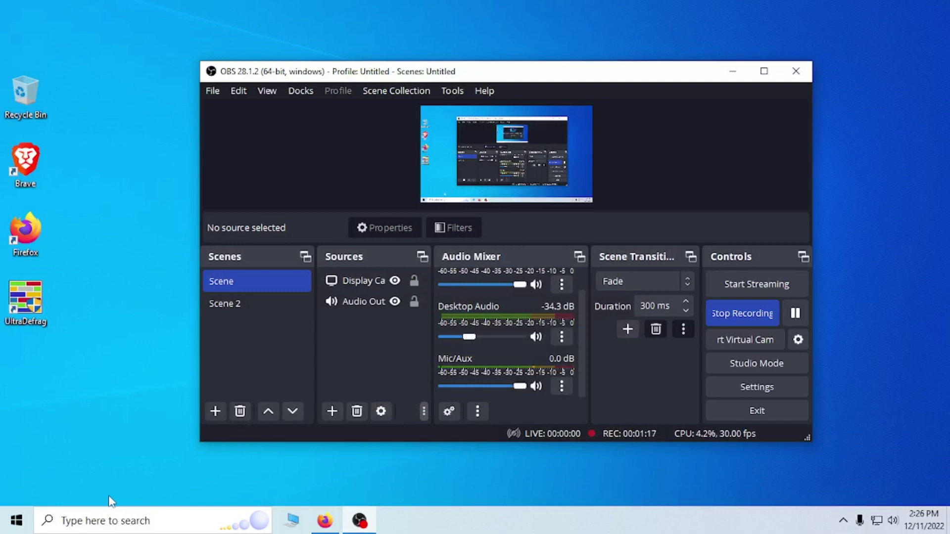
- Open the Battlefield HD PRO II folder on Local Disk (D:) in File Explorer
{"action": "left_click", "coordinate": [296, 521]}
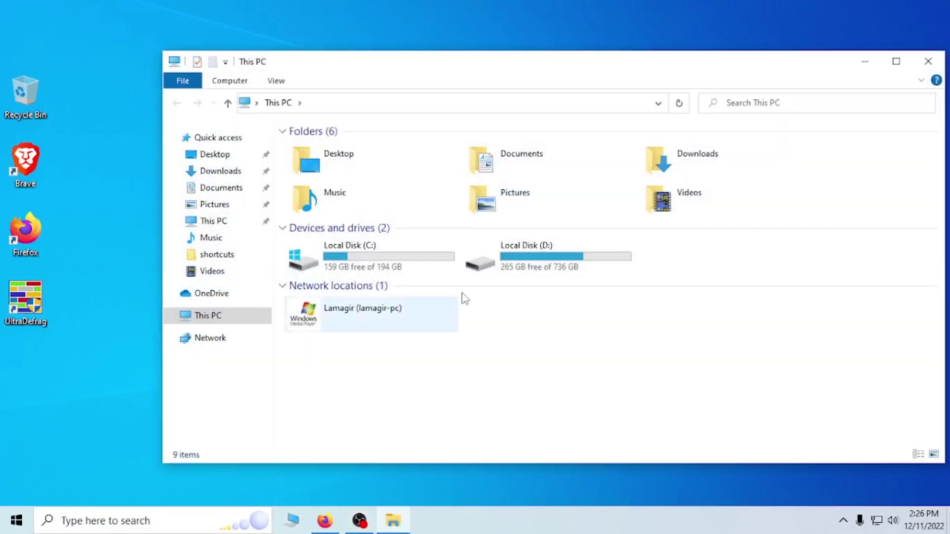
{"action": "left_click", "coordinate": [494, 260]}
{"action": "double_click", "coordinate": [494, 260]}
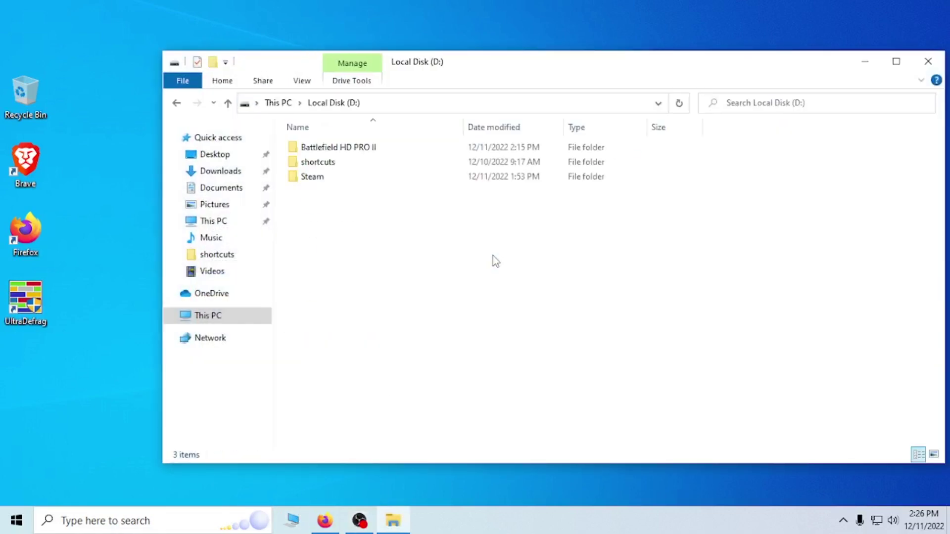
{"action": "left_click", "coordinate": [332, 148]}
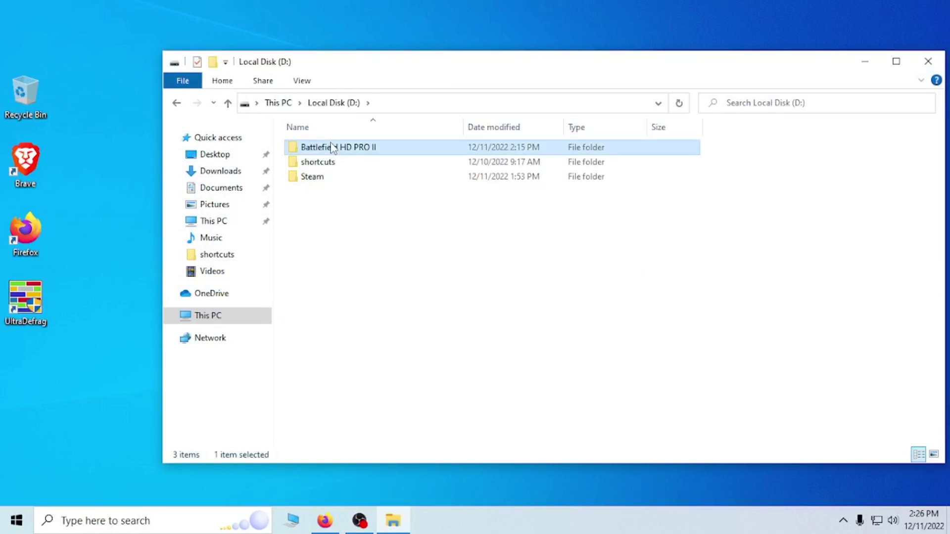
{"action": "double_click", "coordinate": [342, 148]}
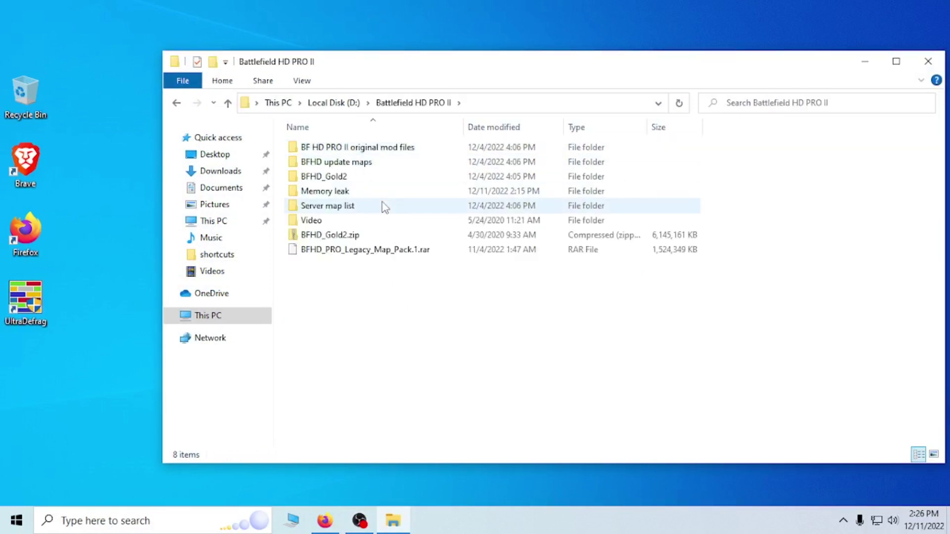
- Open the extracted BFHD_Gold2 folder and launch the BFHD.exe setup
{"action": "mouse_move", "coordinate": [385, 208]}
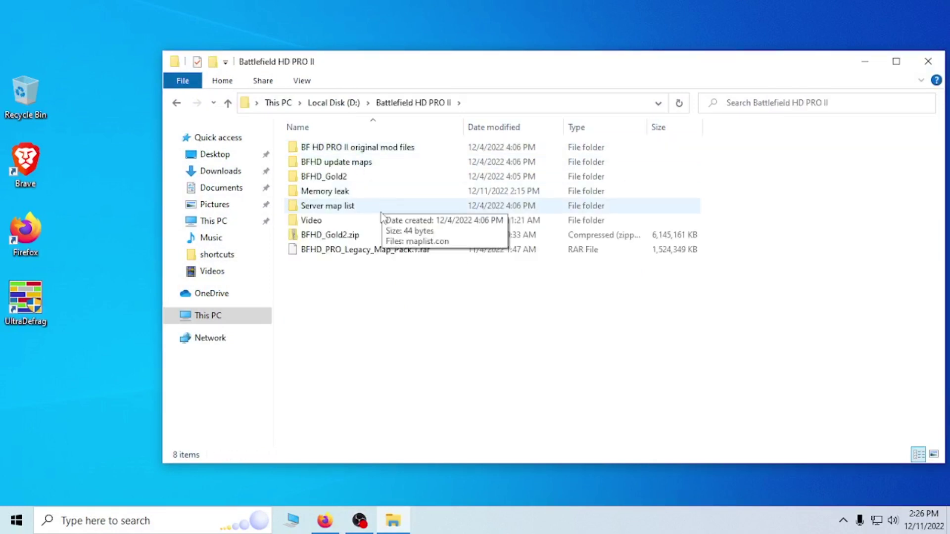
{"action": "mouse_move", "coordinate": [296, 243]}
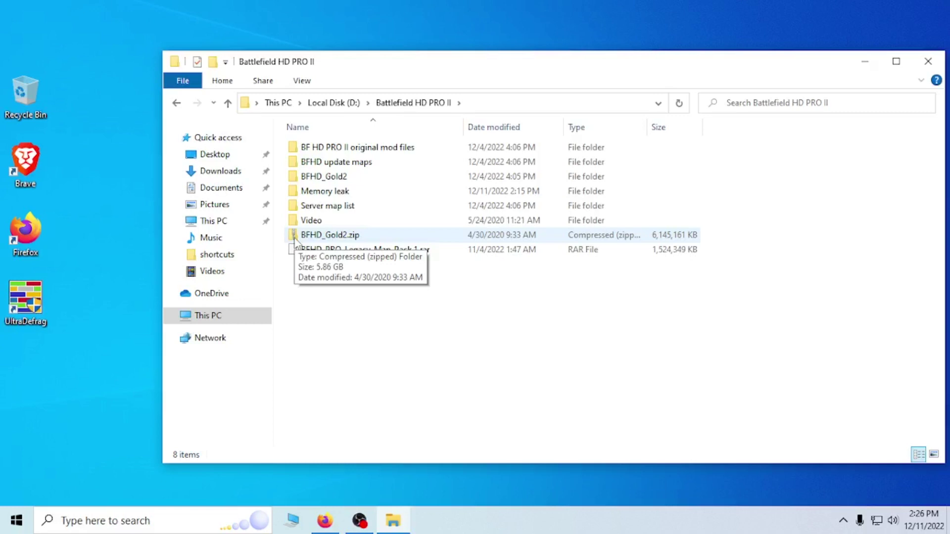
{"action": "right_click", "coordinate": [328, 238]}
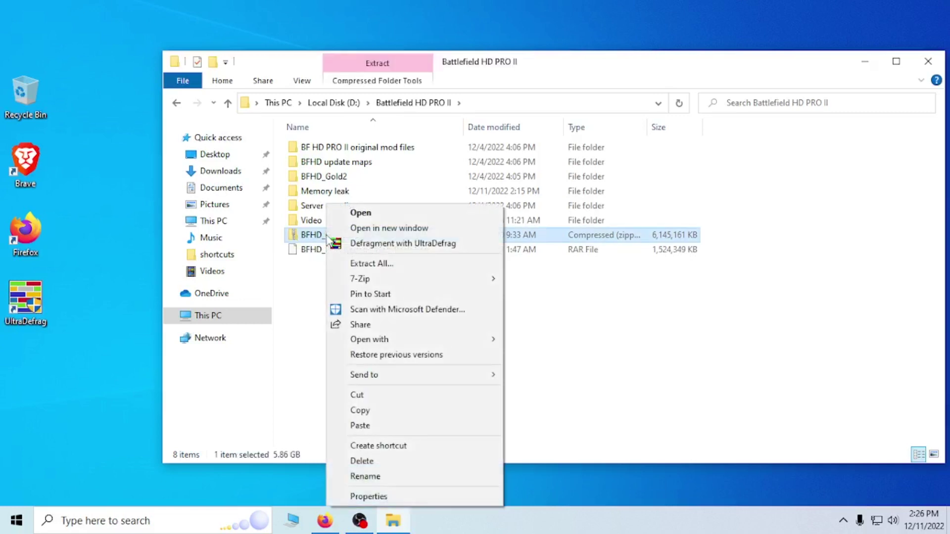
{"action": "mouse_move", "coordinate": [365, 280]}
{"action": "left_click", "coordinate": [325, 181]}
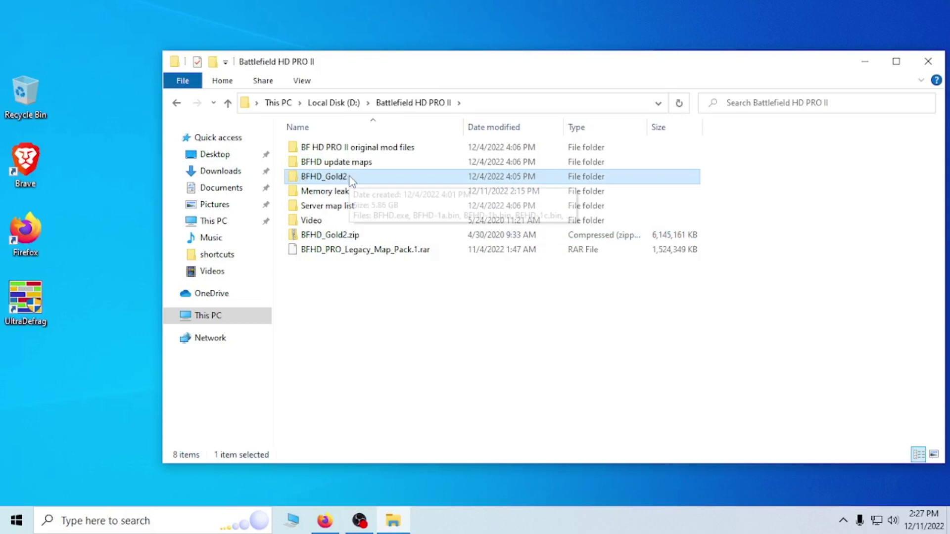
{"action": "mouse_move", "coordinate": [348, 182]}
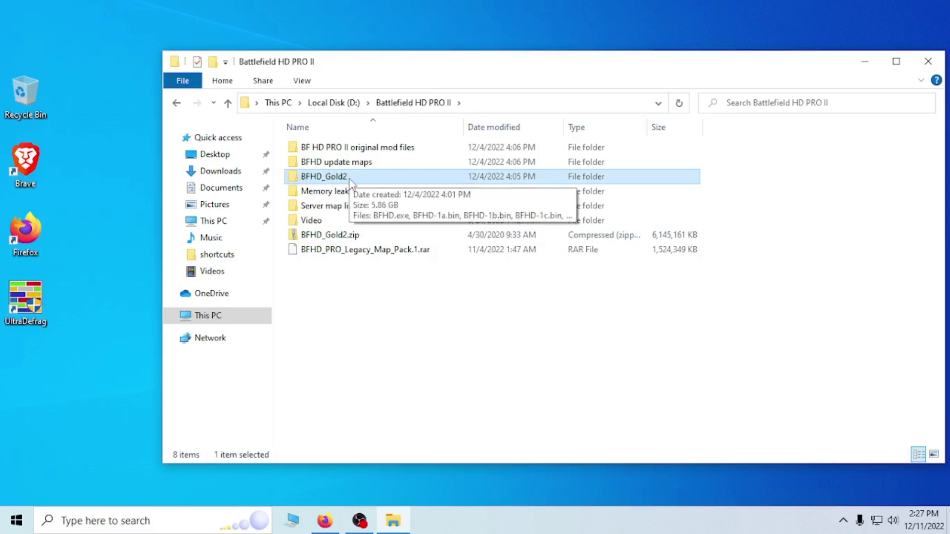
{"action": "double_click", "coordinate": [335, 181]}
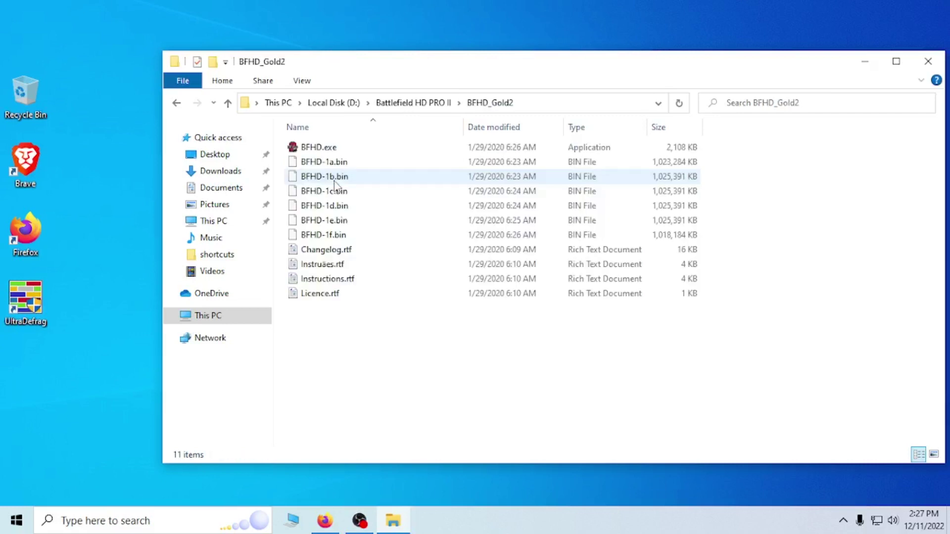
{"action": "right_click", "coordinate": [319, 149]}
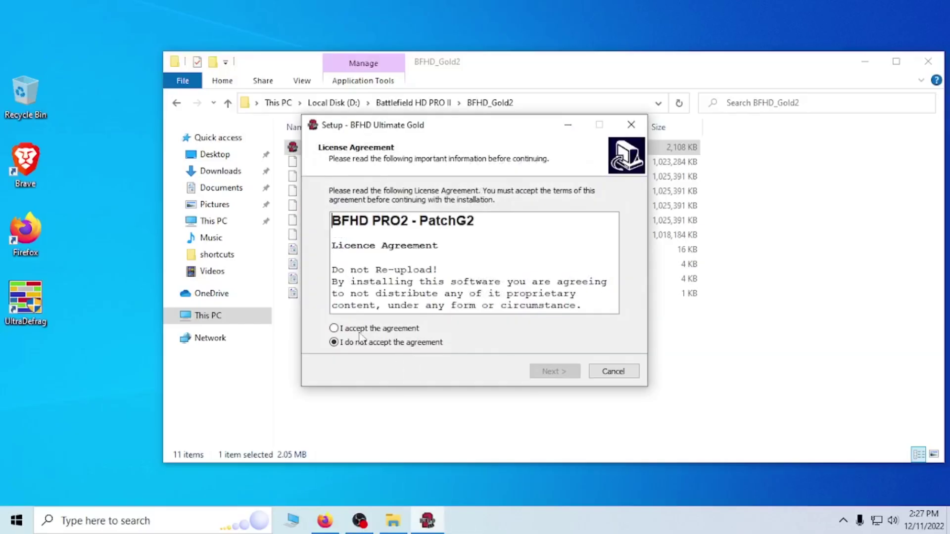
- Accept the BFHD Ultimate Gold license agreement and move past the instructions page
{"action": "left_click", "coordinate": [334, 329]}
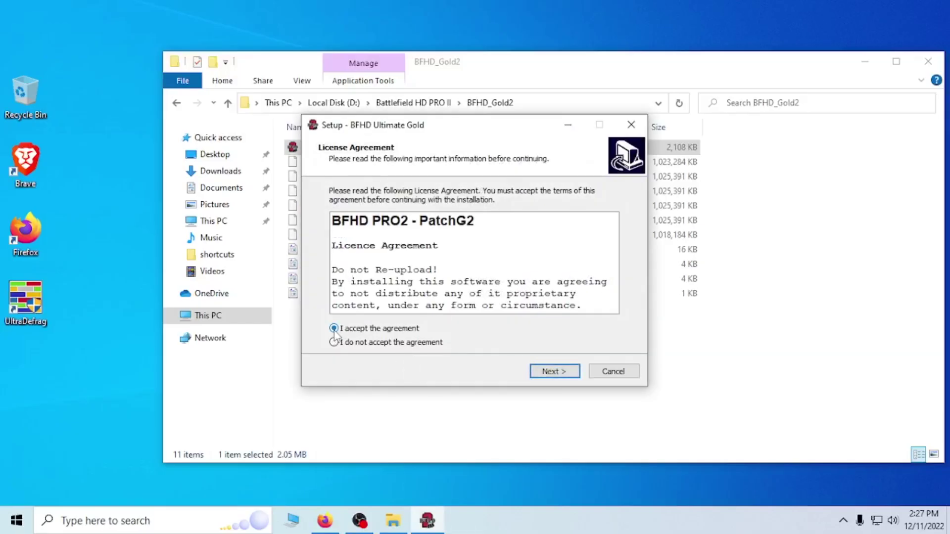
{"action": "left_click", "coordinate": [559, 375]}
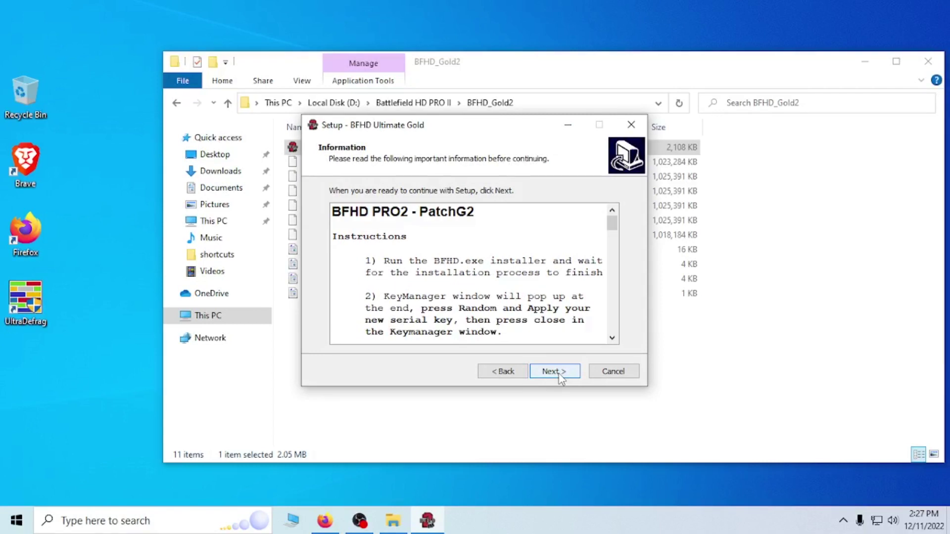
{"action": "left_click", "coordinate": [555, 372]}
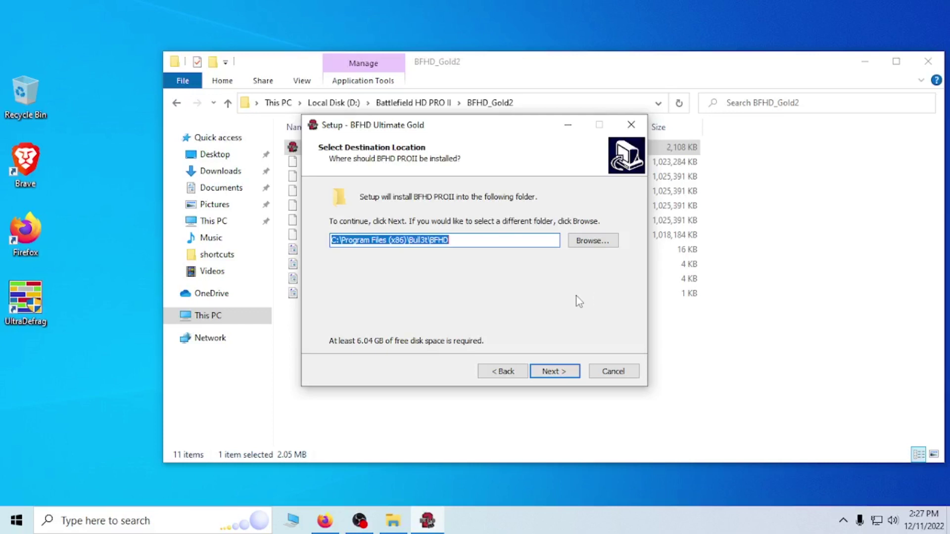
- Install to Program Files (x86)\Bull3t\BFHD with the BFHD PROII Start Menu folder and desktop shortcut
{"action": "left_click", "coordinate": [562, 372]}
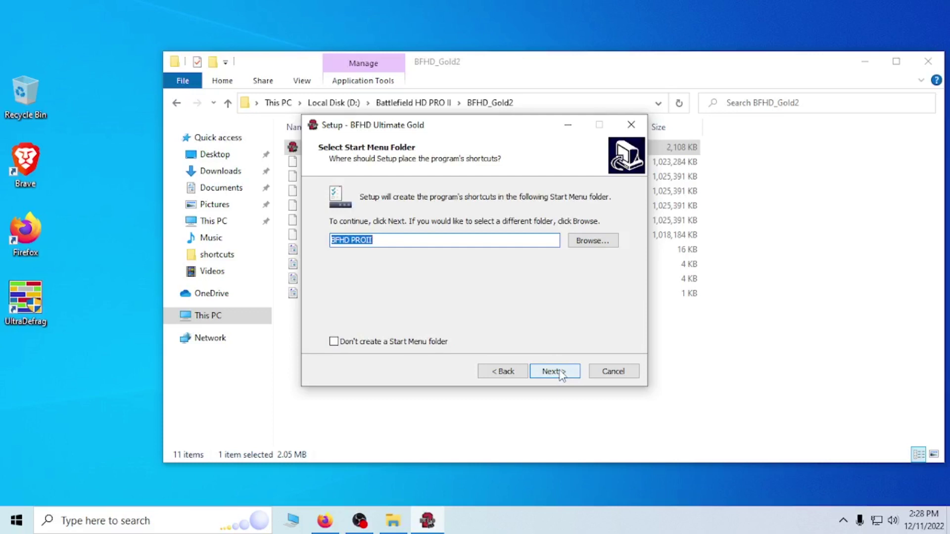
{"action": "left_click", "coordinate": [563, 372]}
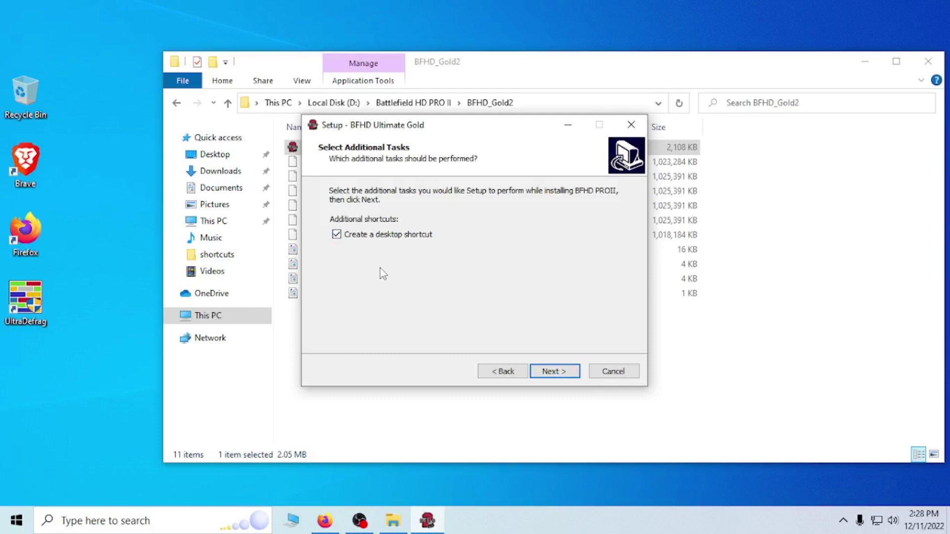
{"action": "left_click", "coordinate": [558, 375]}
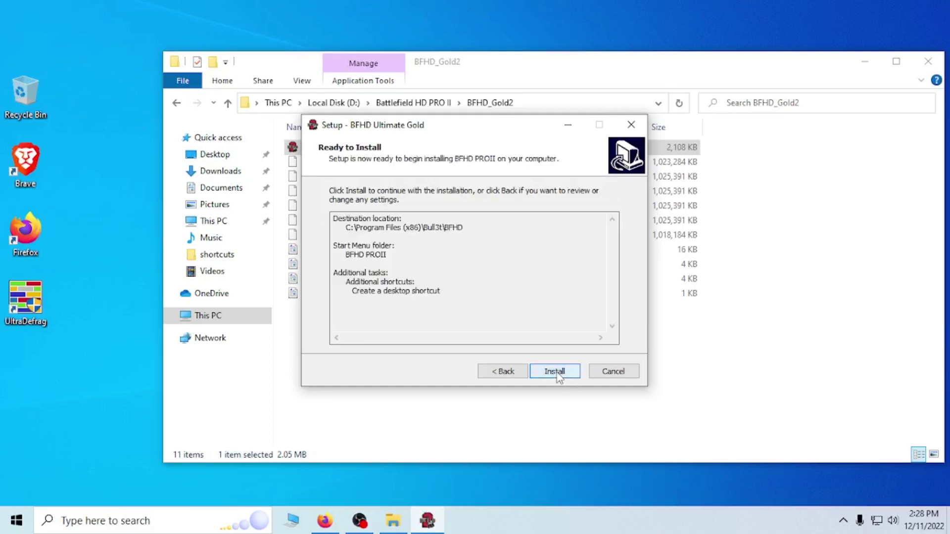
{"action": "left_click", "coordinate": [556, 373]}
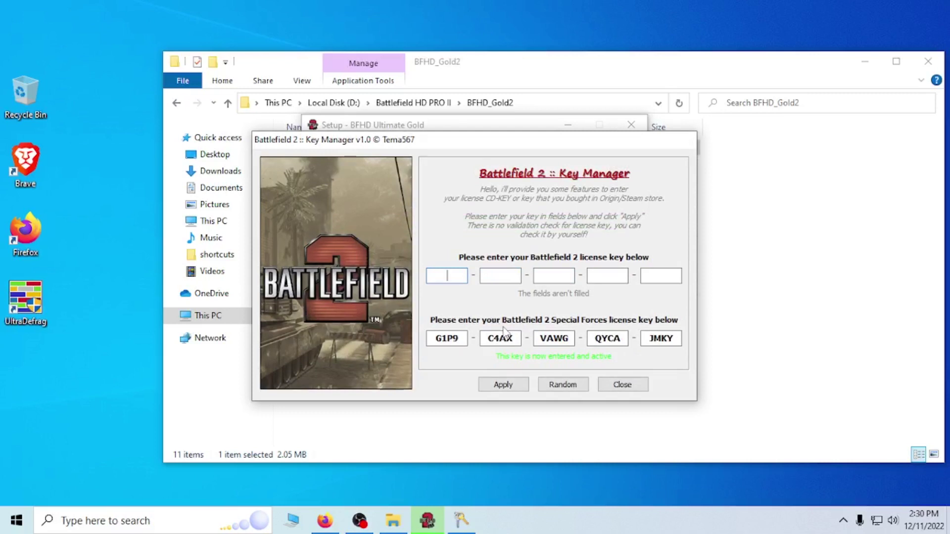
- Apply random license keys to Battlefield 2 and Special Forces, then close the Key Manager
{"action": "left_click", "coordinate": [564, 391]}
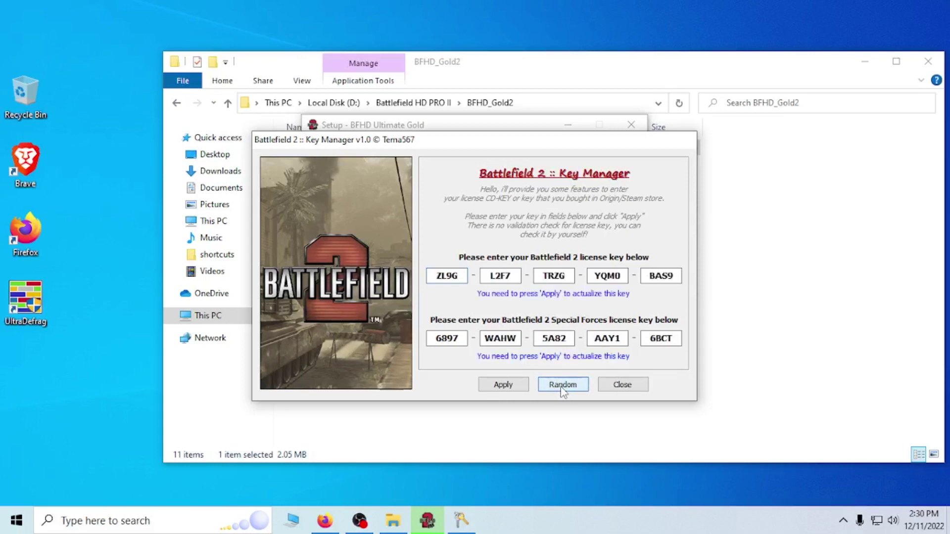
{"action": "left_click", "coordinate": [505, 387]}
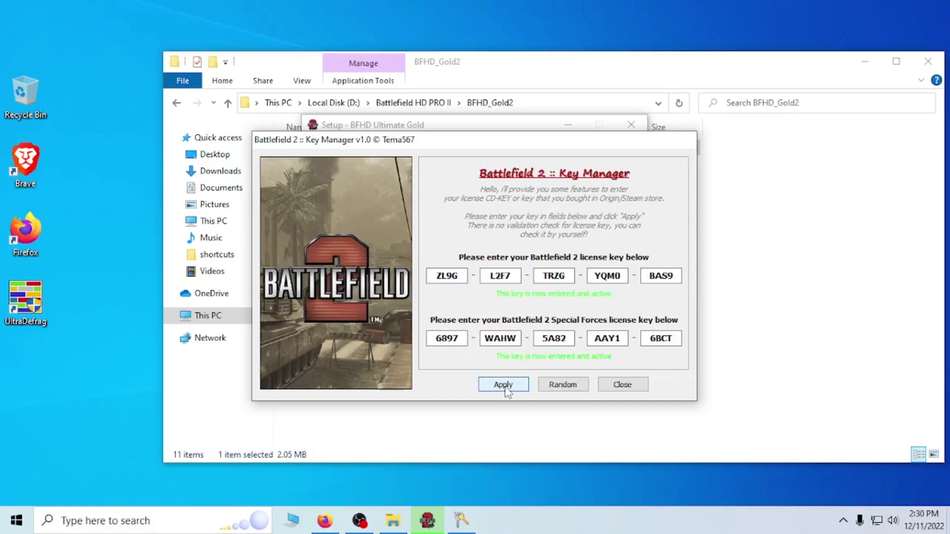
{"action": "left_click", "coordinate": [633, 387]}
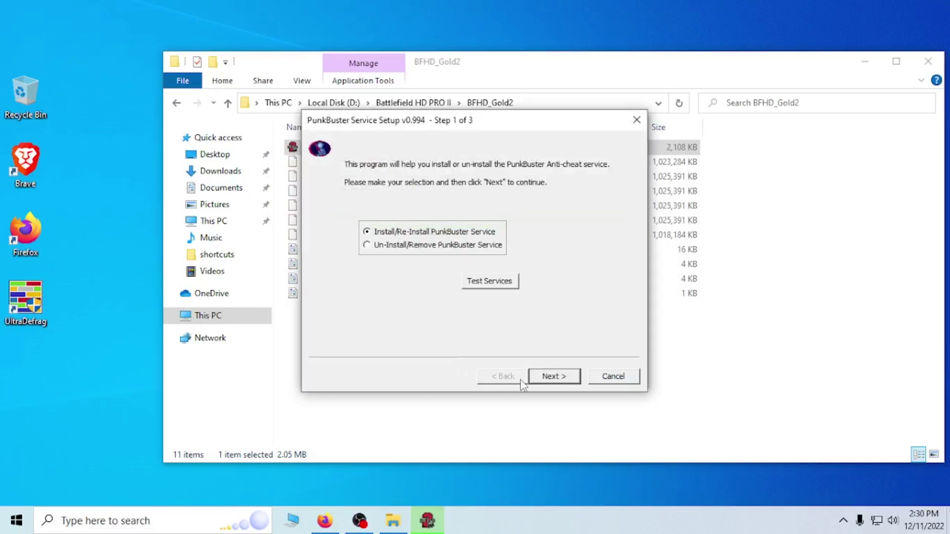
- Accept PunkBuster's license and pass its service tests, then finish BFHD setup choosing restart later
{"action": "left_click", "coordinate": [554, 376]}
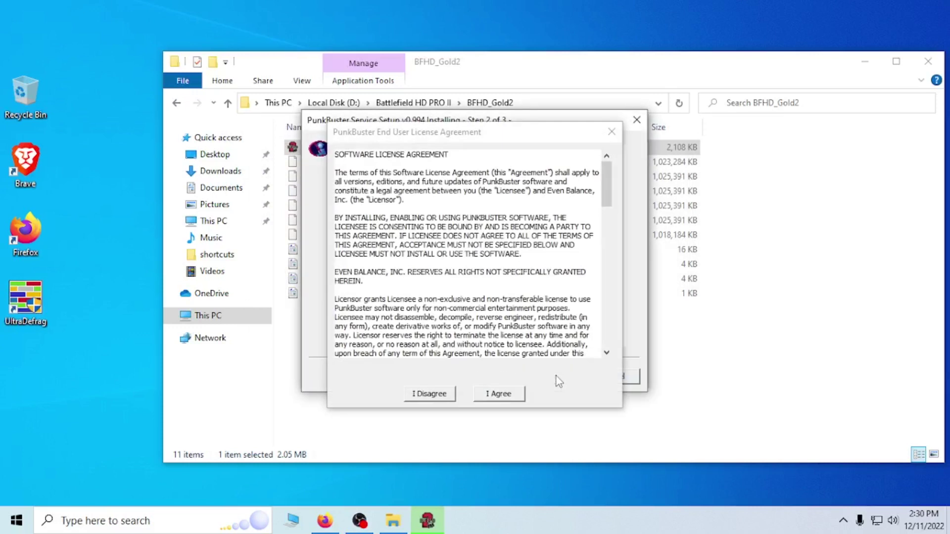
{"action": "left_click", "coordinate": [496, 395]}
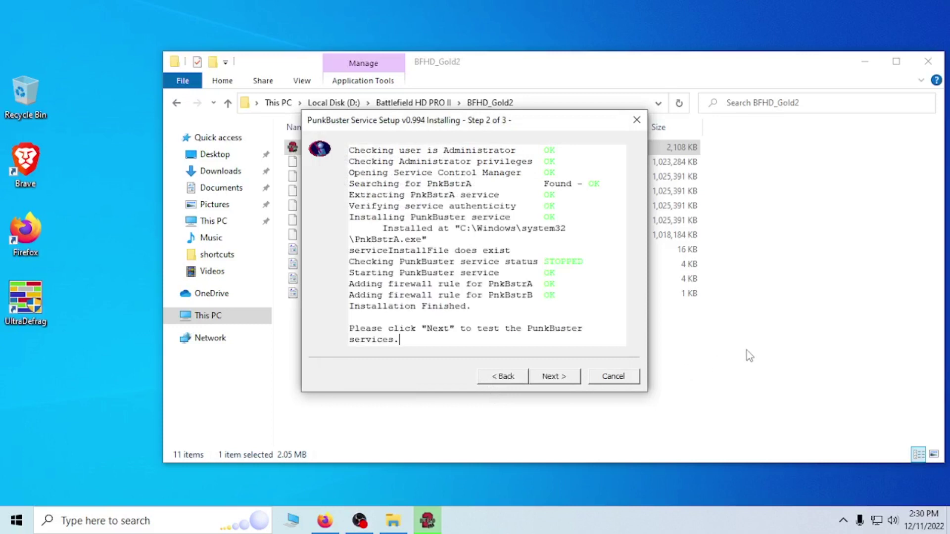
{"action": "left_click", "coordinate": [555, 377]}
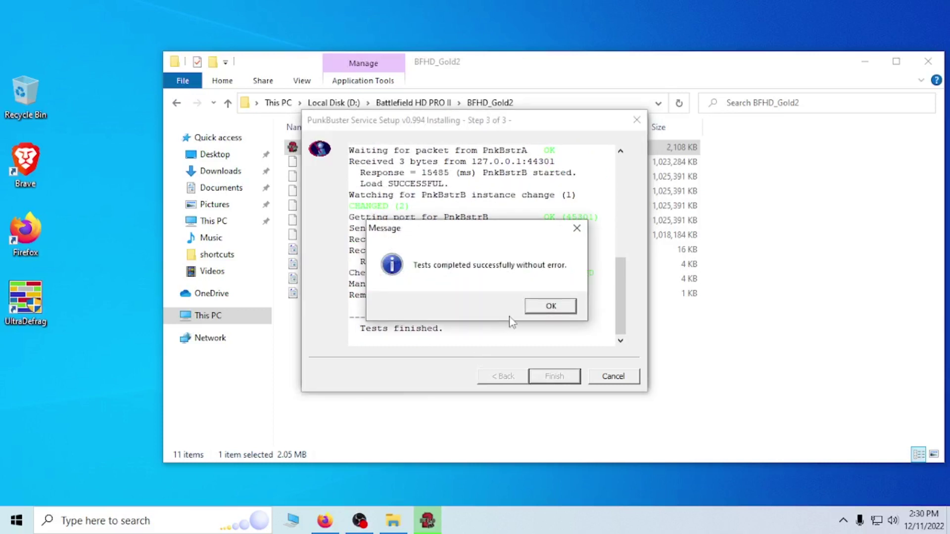
{"action": "left_click", "coordinate": [549, 306]}
{"action": "left_click", "coordinate": [562, 376]}
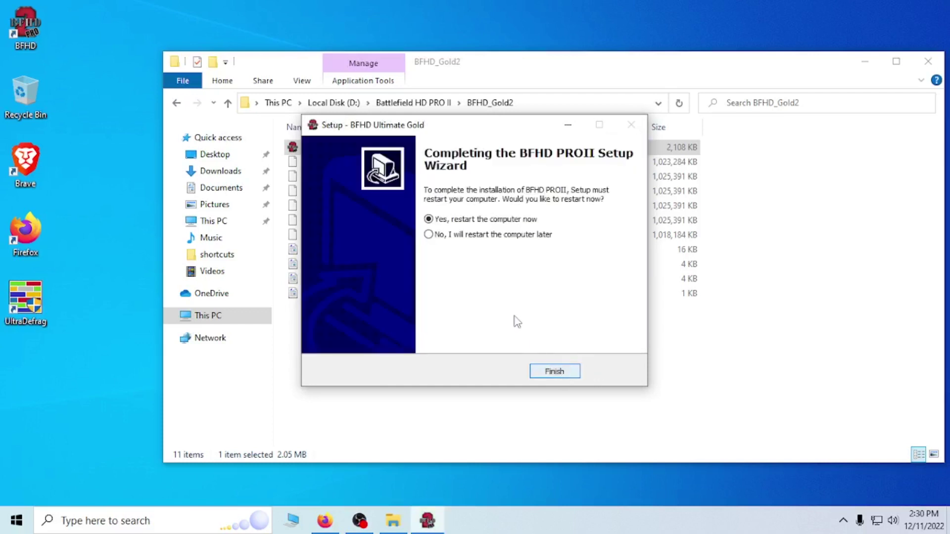
{"action": "left_click", "coordinate": [429, 235]}
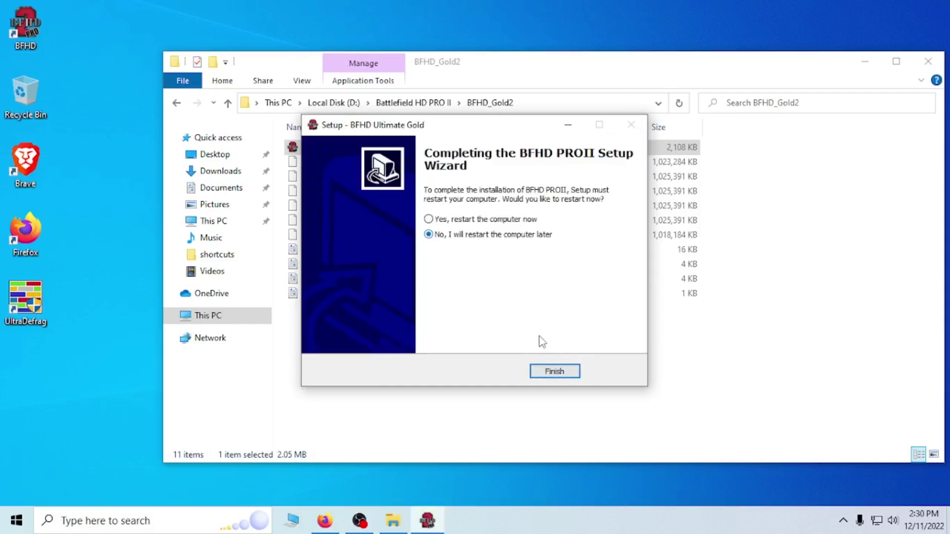
{"action": "left_click", "coordinate": [555, 372]}
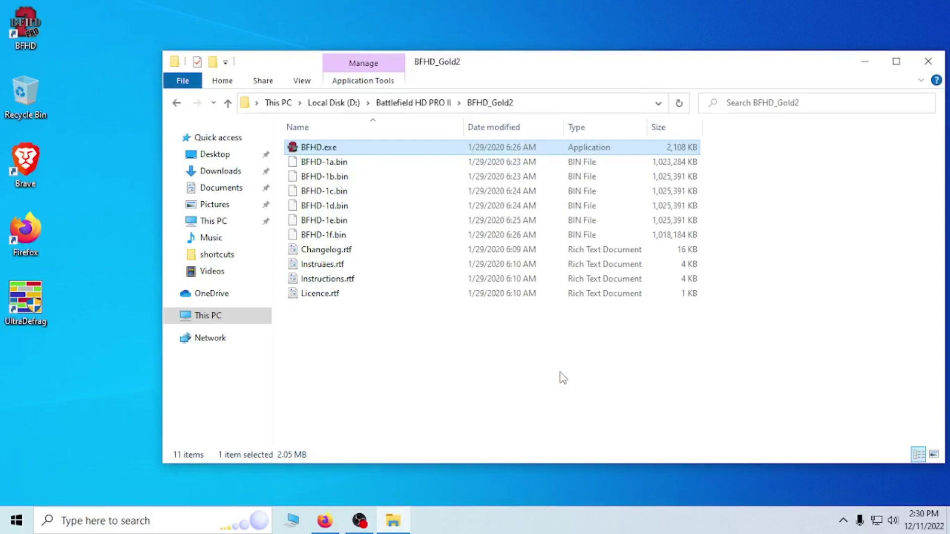
- Open C:\Program Files (x86)\Bull3t\BFHD in a fresh File Explorer window
{"action": "left_click", "coordinate": [929, 61]}
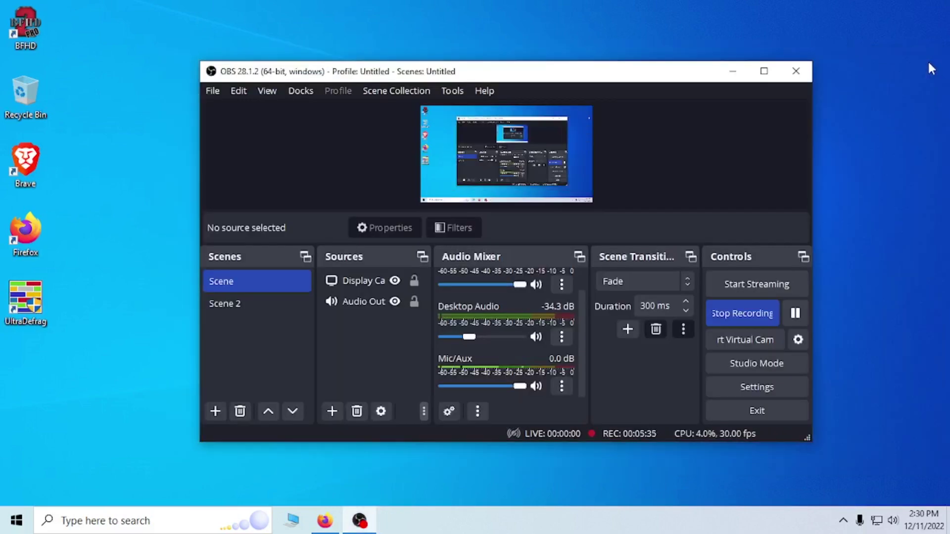
{"action": "left_click", "coordinate": [295, 523]}
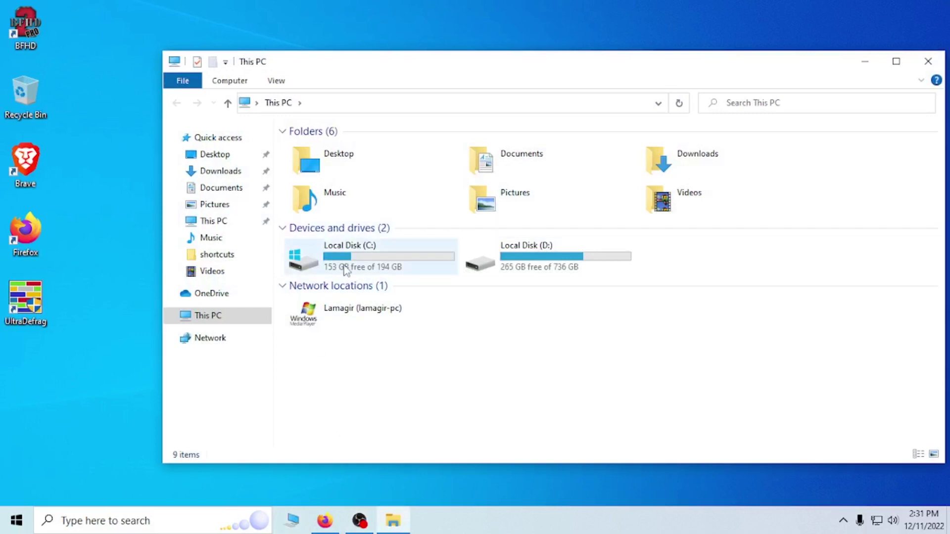
{"action": "left_click", "coordinate": [346, 269]}
{"action": "double_click", "coordinate": [346, 269]}
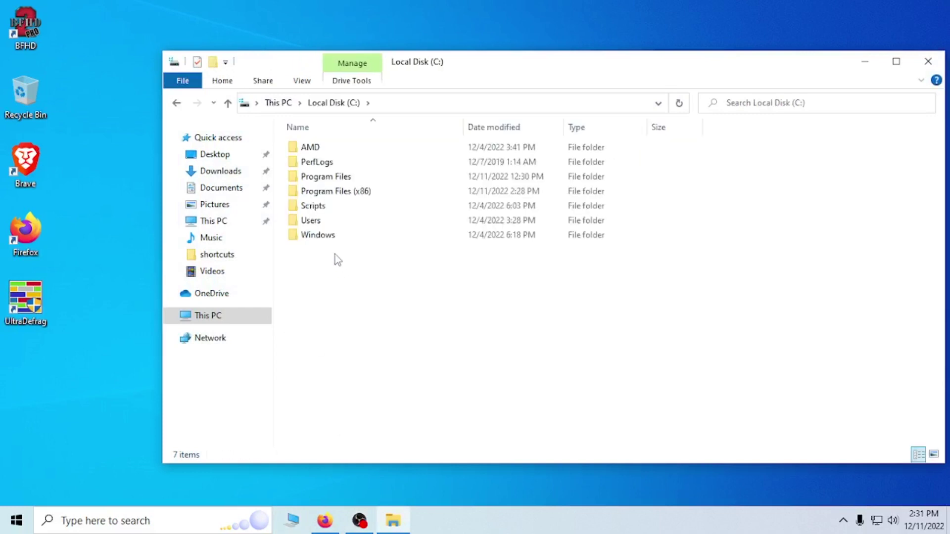
{"action": "double_click", "coordinate": [340, 197]}
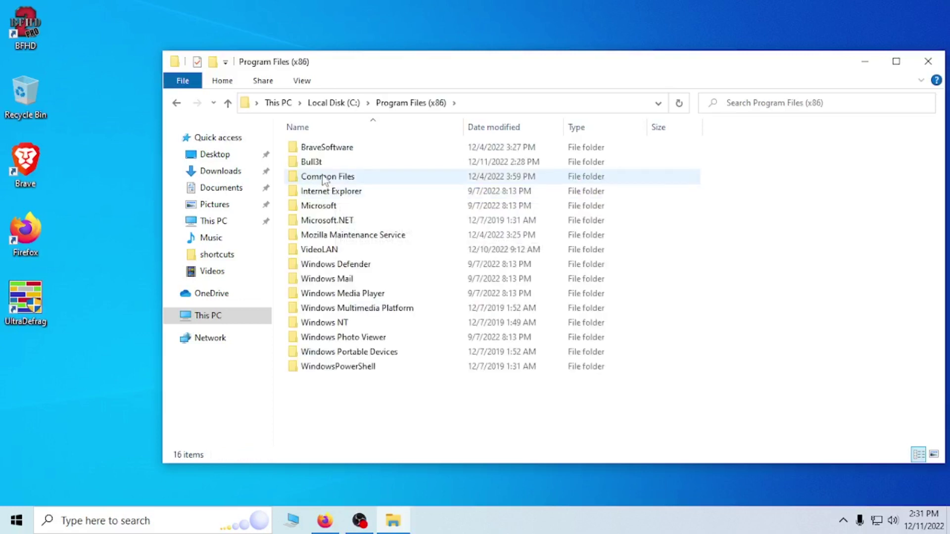
{"action": "mouse_move", "coordinate": [355, 168]}
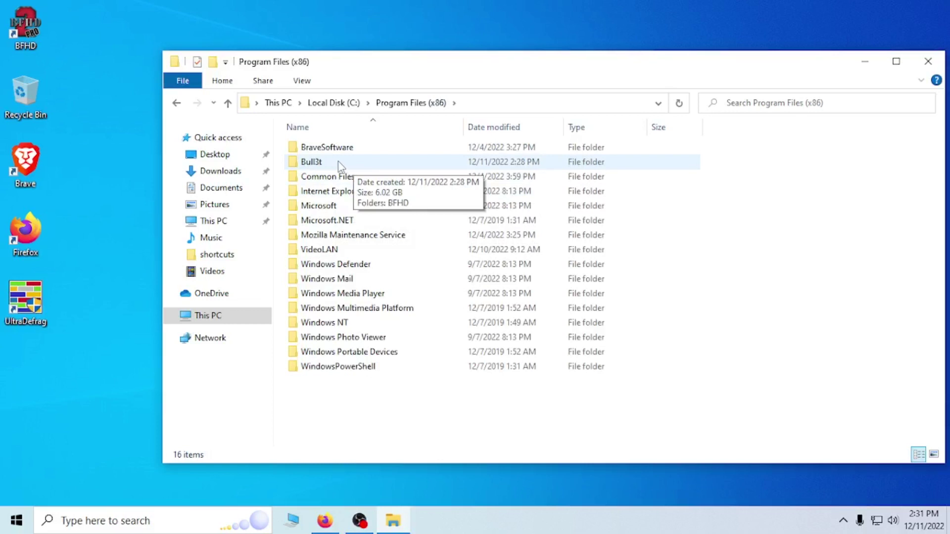
{"action": "double_click", "coordinate": [337, 163]}
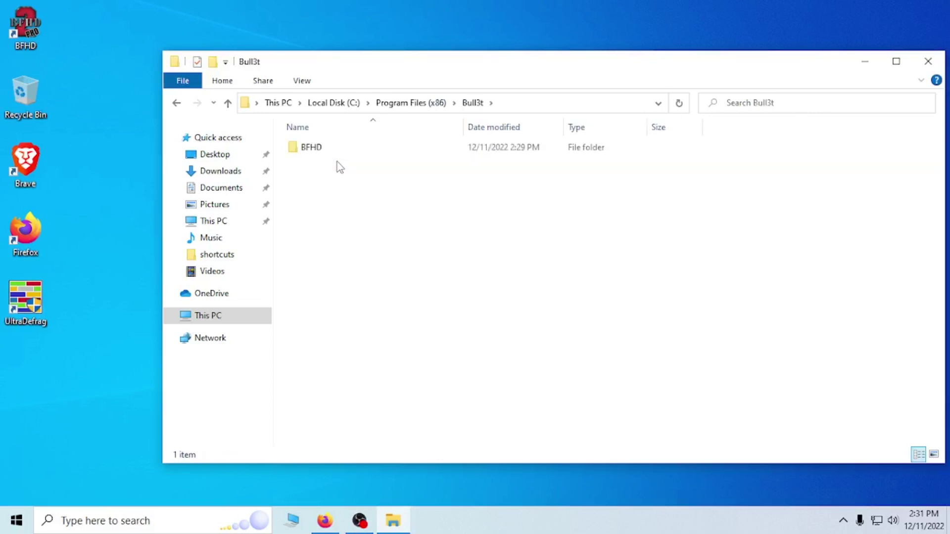
{"action": "double_click", "coordinate": [302, 155]}
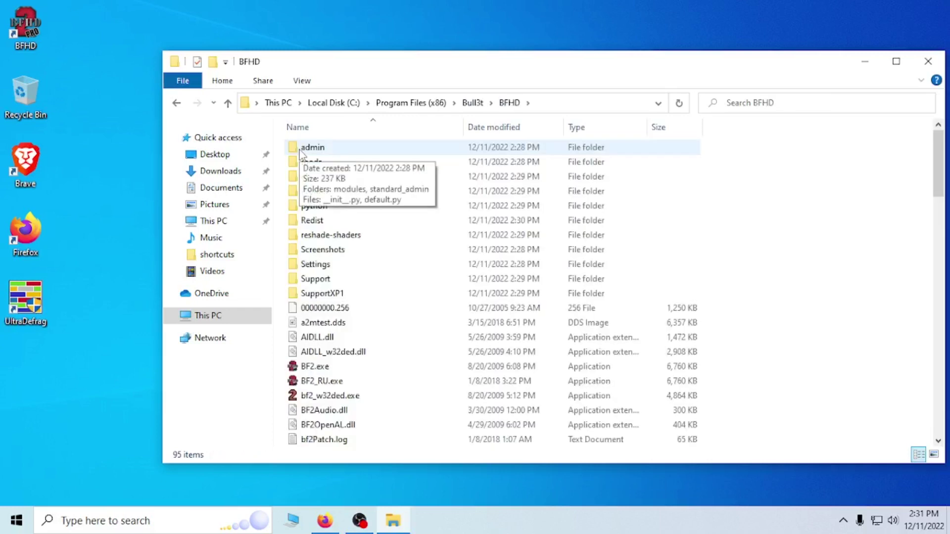
- Launch BF2_RU.exe from the BFHD folder
{"action": "scroll", "coordinate": [423, 294], "scroll_direction": "down", "scroll_amount": 2}
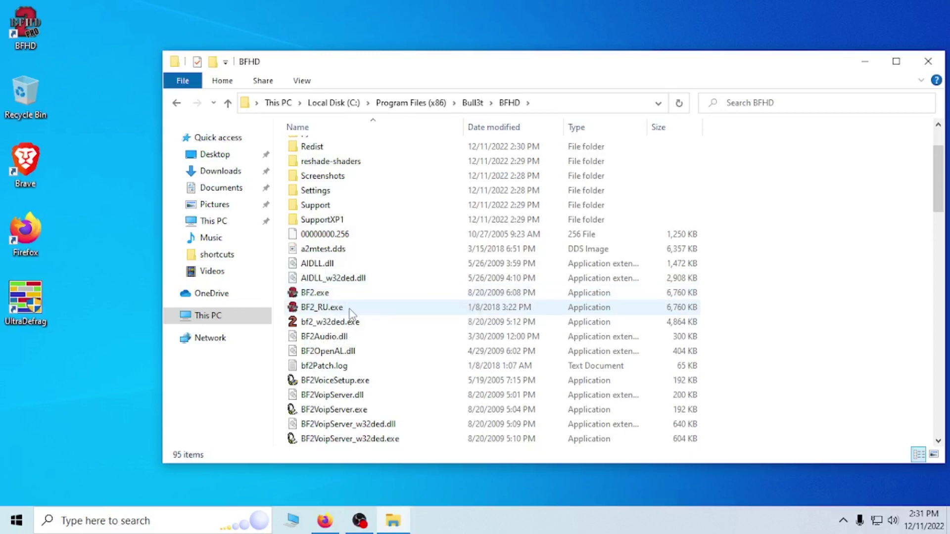
{"action": "right_click", "coordinate": [350, 313]}
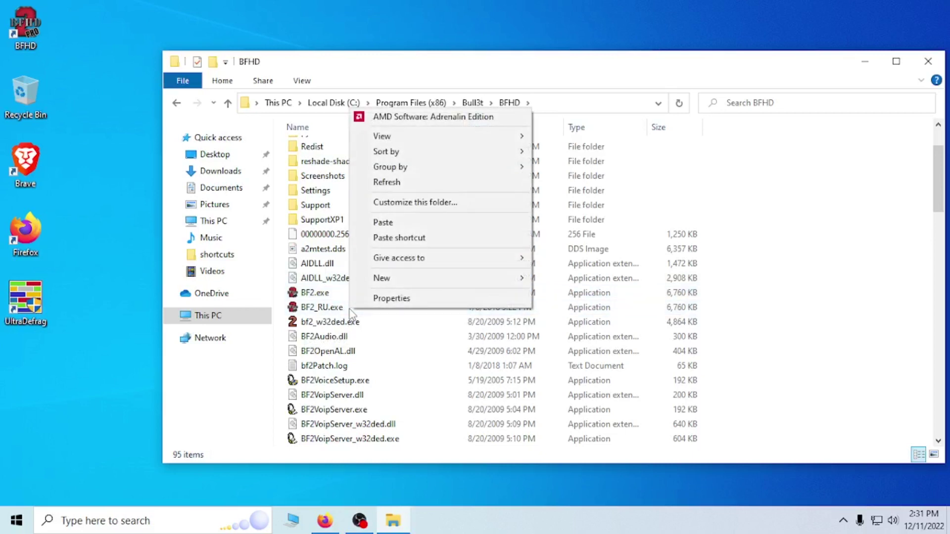
{"action": "right_click", "coordinate": [328, 308]}
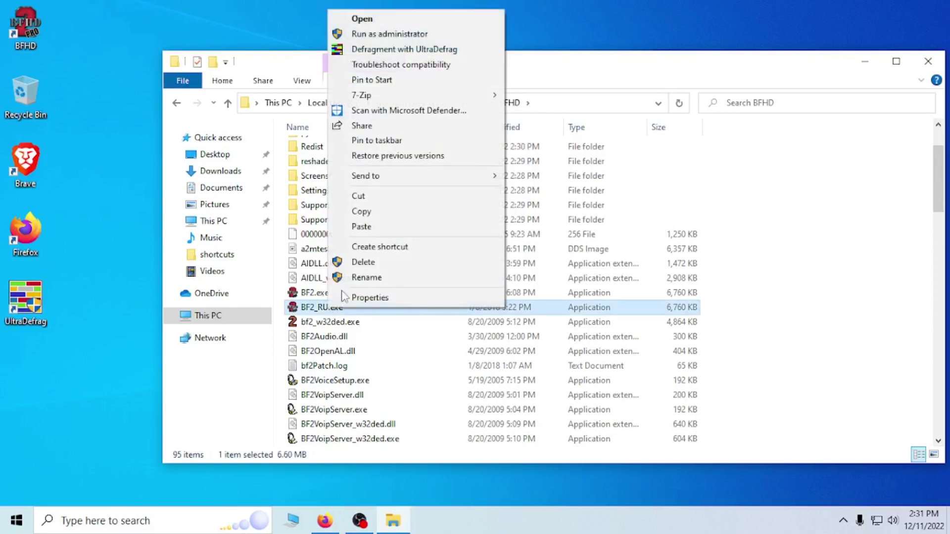
{"action": "left_click", "coordinate": [370, 18]}
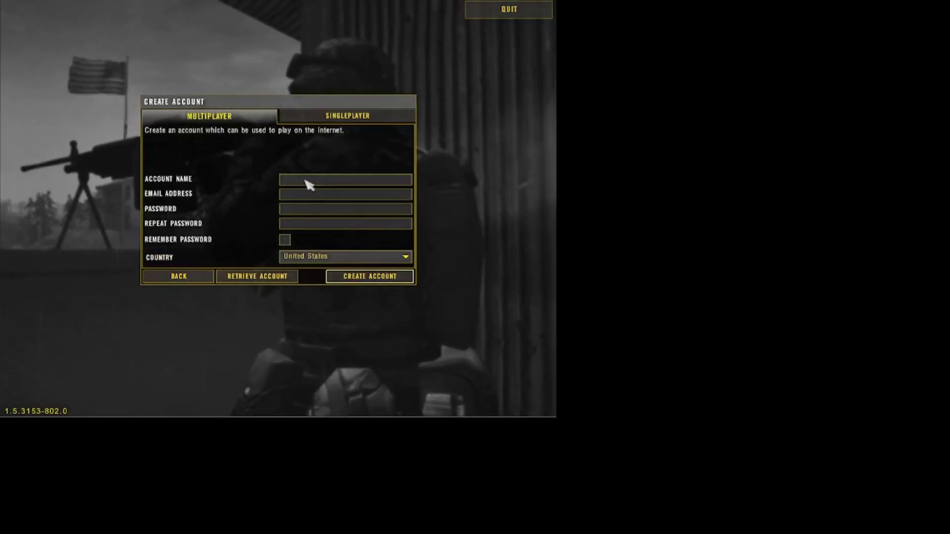
- Enter the account password and tick Remember Password to retrieve the account
{"action": "left_click", "coordinate": [308, 180]}
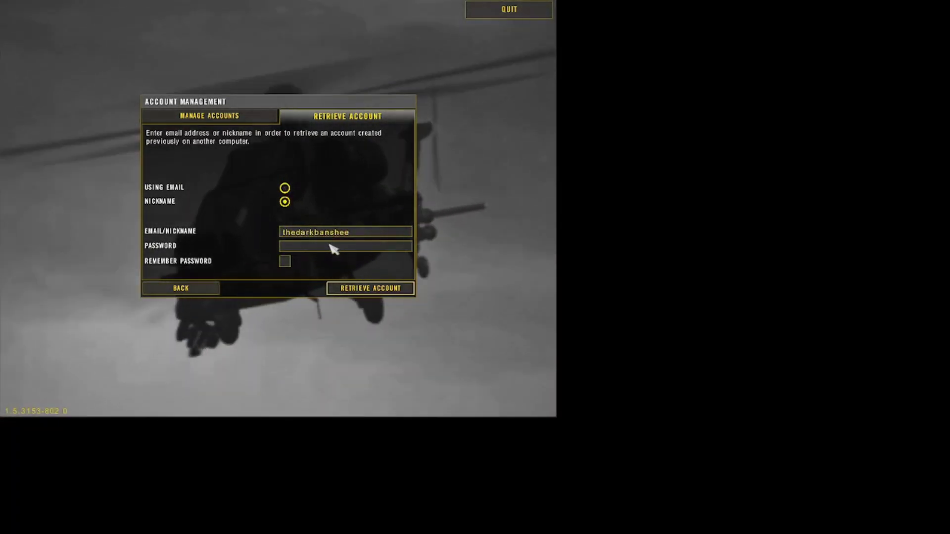
{"action": "type", "text": "***********"}
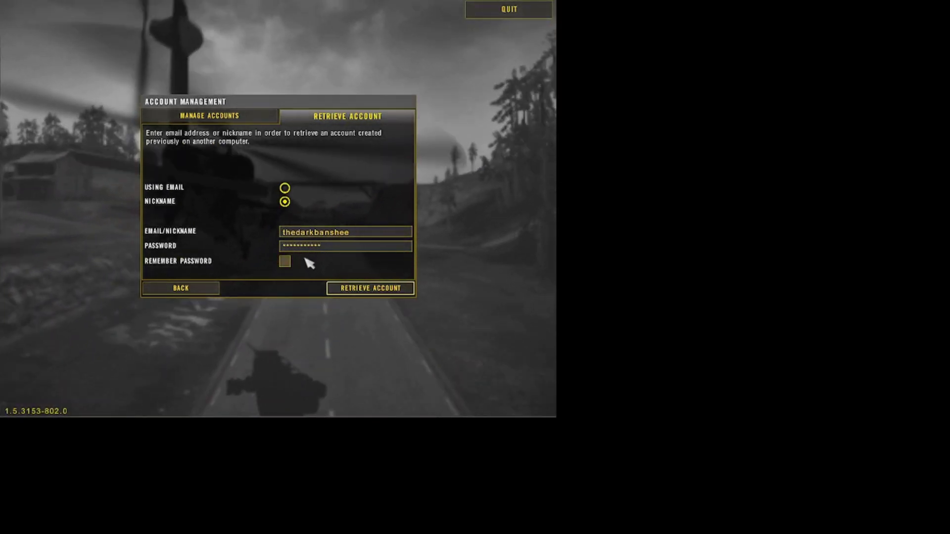
{"action": "left_click", "coordinate": [285, 263]}
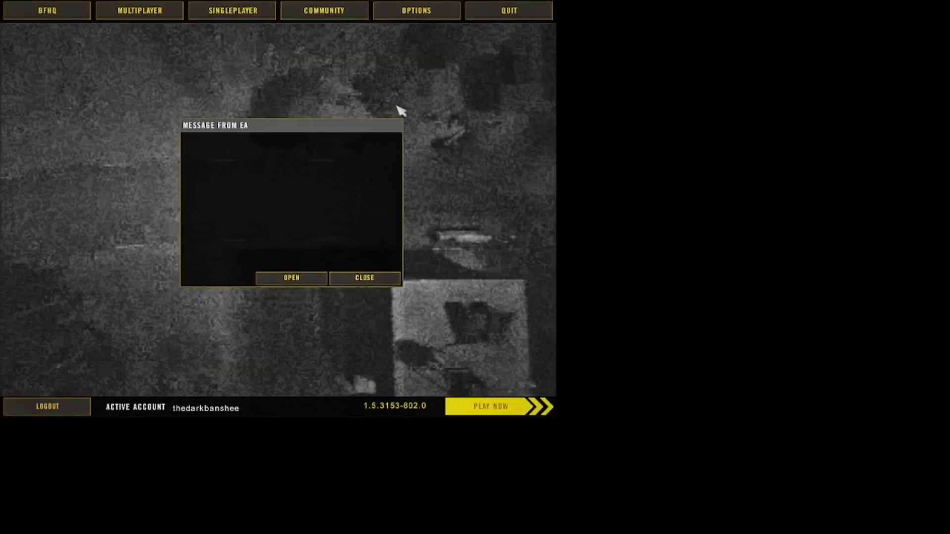
- Close the EA message, review the Audio options, then show the Multiplayer internet server list
{"action": "left_click", "coordinate": [411, 10]}
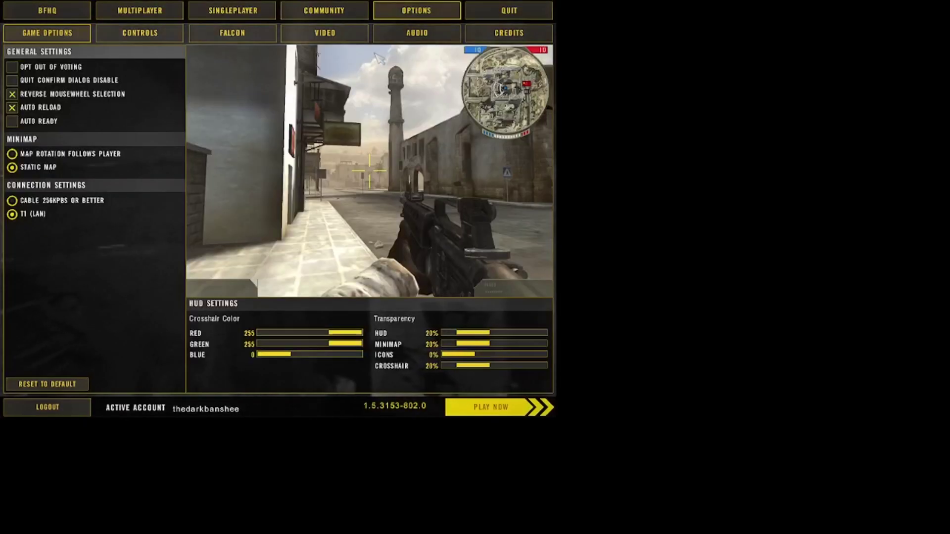
{"action": "left_click", "coordinate": [411, 35]}
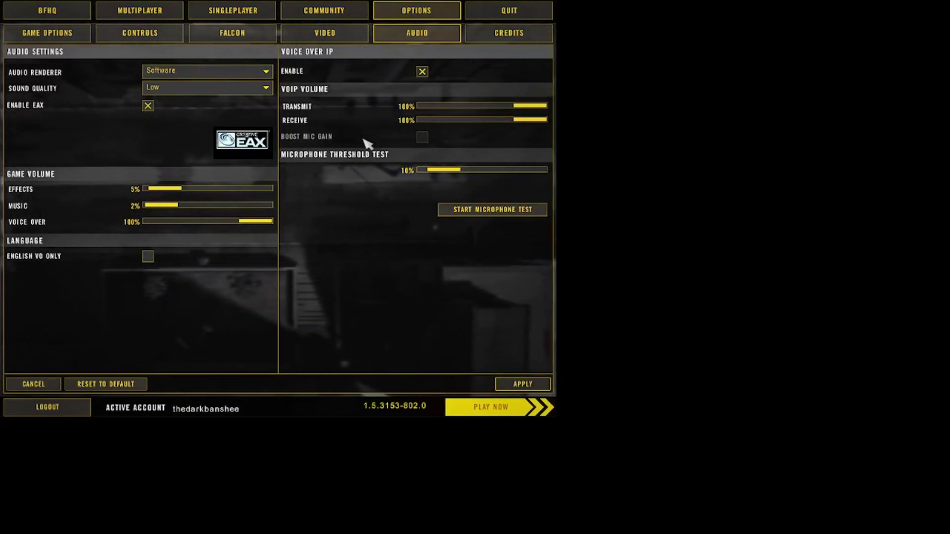
{"action": "left_click", "coordinate": [155, 16]}
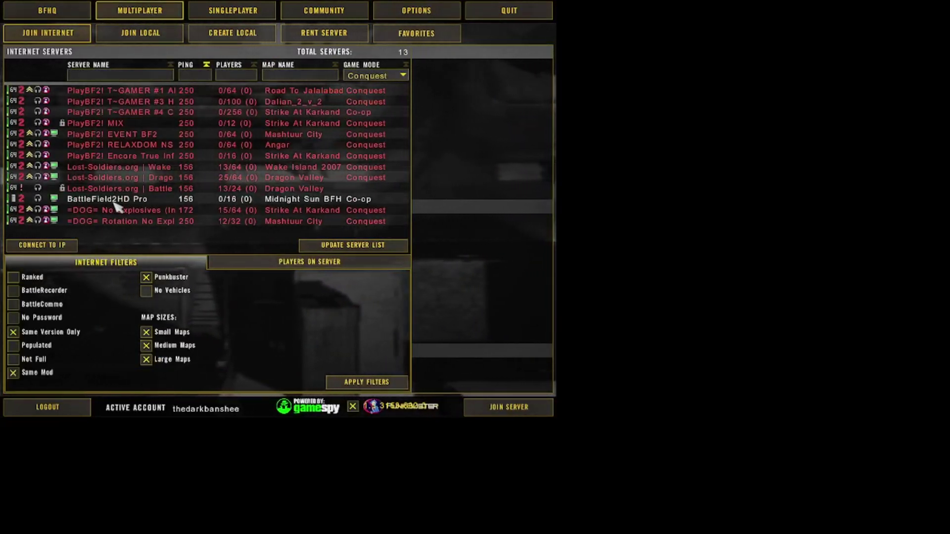
- Select the BattleField2HD Pro server on Midnight Sun in the server list
{"action": "left_click", "coordinate": [162, 200]}
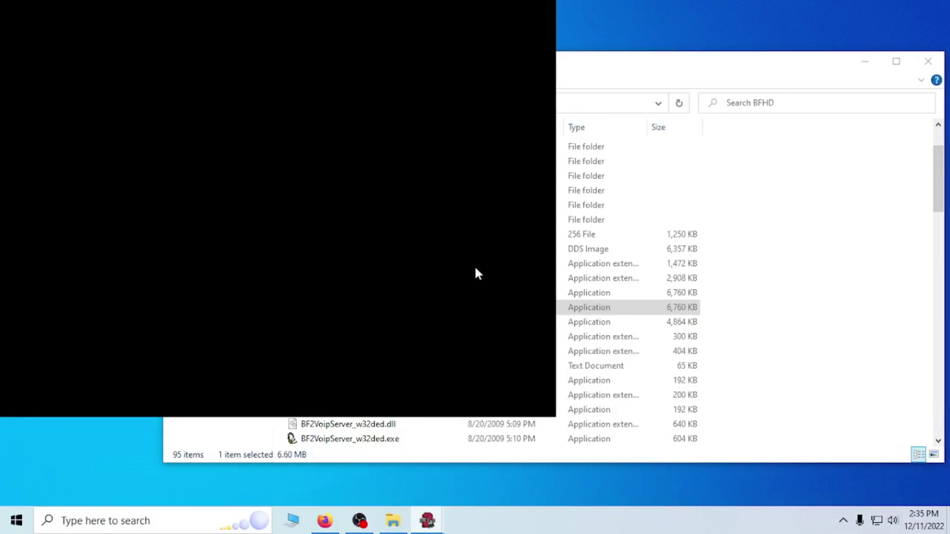
- Minimize File Explorer and OBS, then Alt+Tab to the BF2 Memory Error window
{"action": "left_click", "coordinate": [865, 62]}
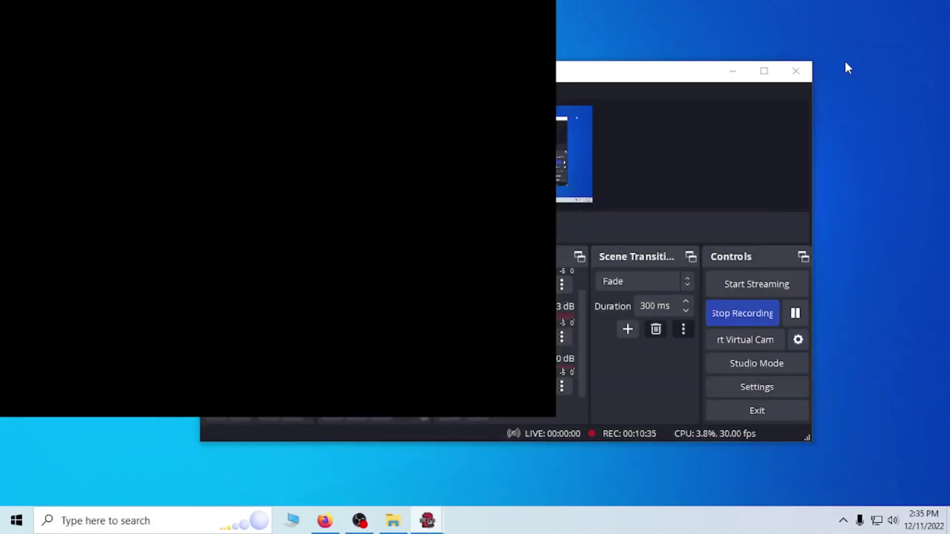
{"action": "left_click", "coordinate": [733, 72]}
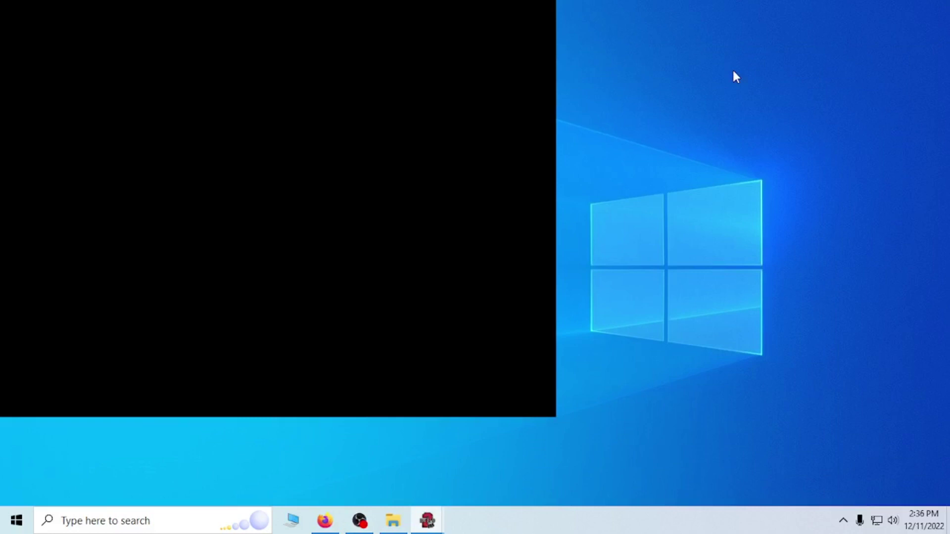
{"action": "key", "text": "alt+Tab"}
{"action": "key", "text": "Tab"}
{"action": "key", "text": "Tab"}
{"action": "key", "text": "Tab"}
{"action": "key", "text": "Tab"}
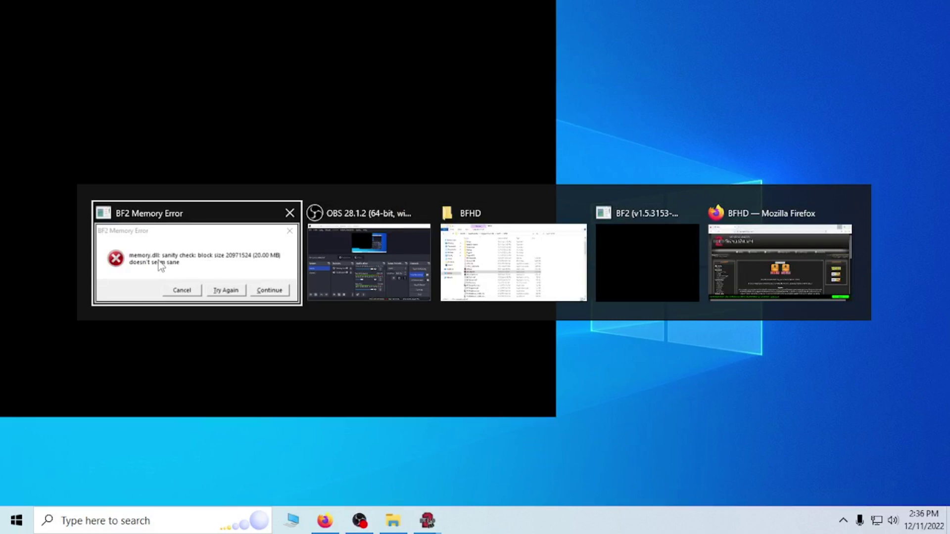
{"action": "left_click", "coordinate": [152, 285]}
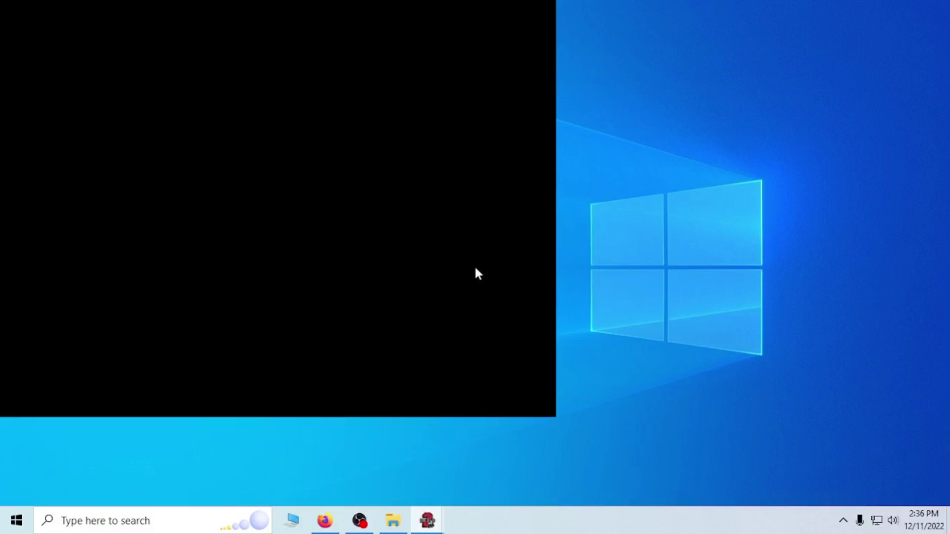
- Dismiss the BF2 memory error via the taskbar and Alt+Tab, returning to the loading game window
{"action": "mouse_move", "coordinate": [429, 524]}
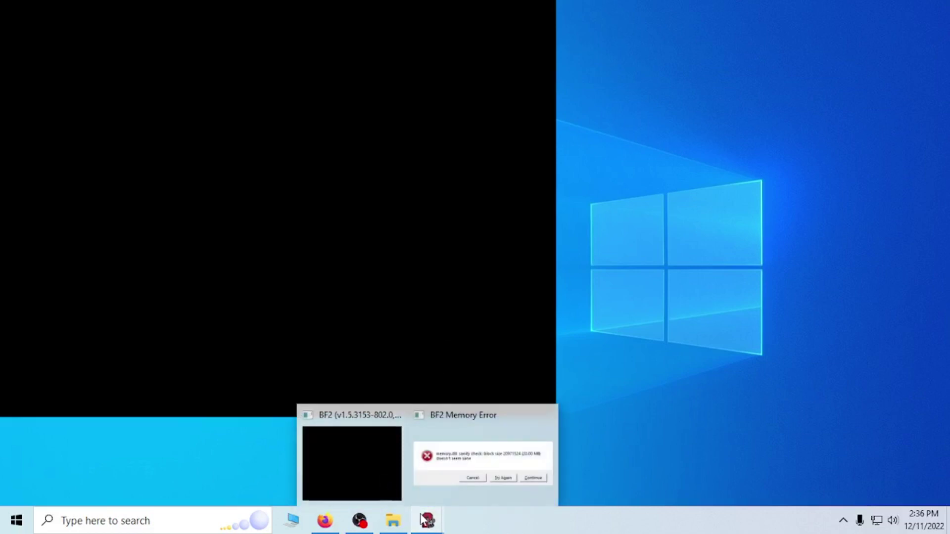
{"action": "right_click", "coordinate": [428, 521]}
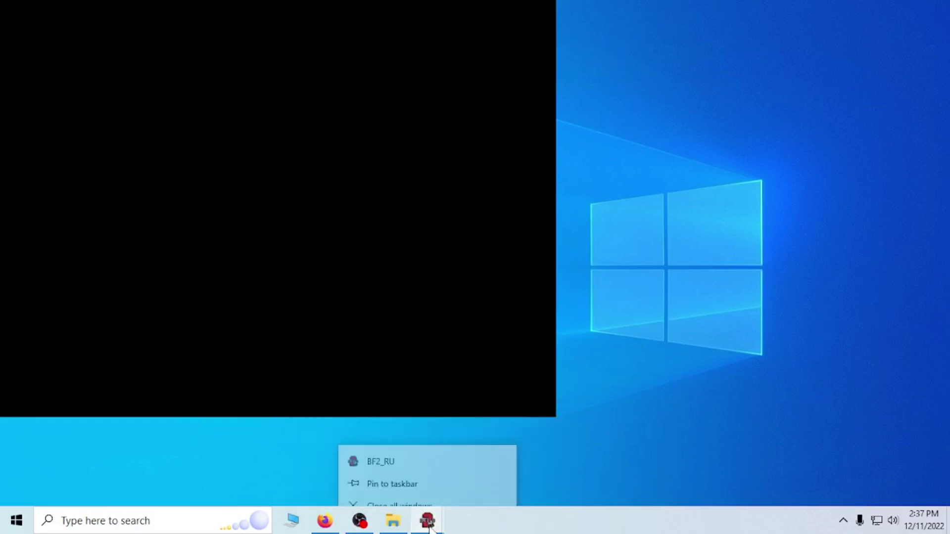
{"action": "left_click", "coordinate": [428, 521]}
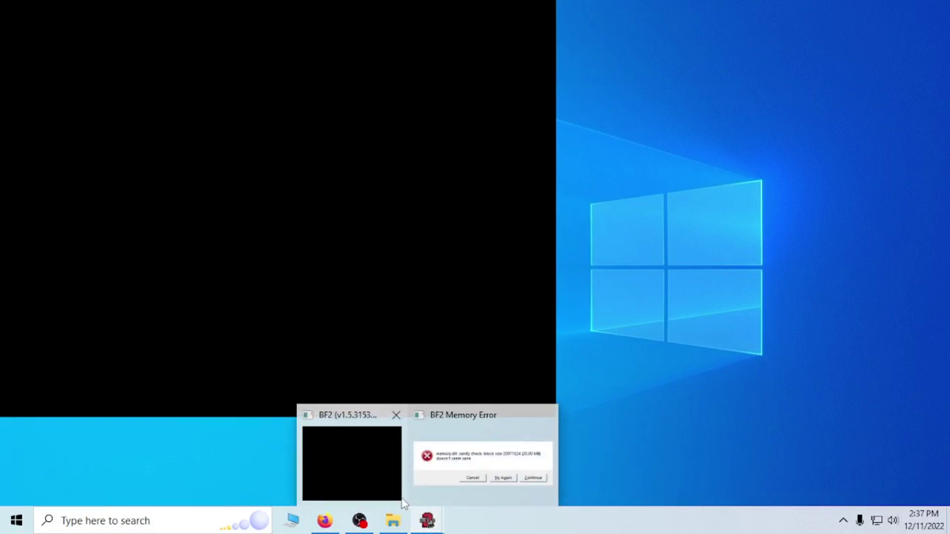
{"action": "key", "text": "alt+Tab"}
{"action": "key", "text": "alt+Tab"}
{"action": "key", "text": "alt+Tab"}
{"action": "key", "text": "Escape"}
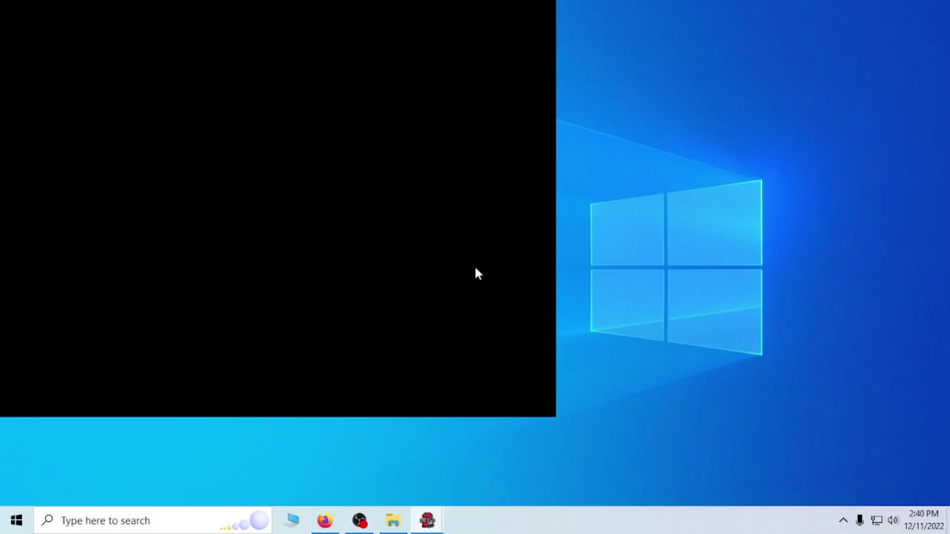
{"action": "key", "text": "alt+Tab"}
{"action": "key", "text": "alt+Tab"}
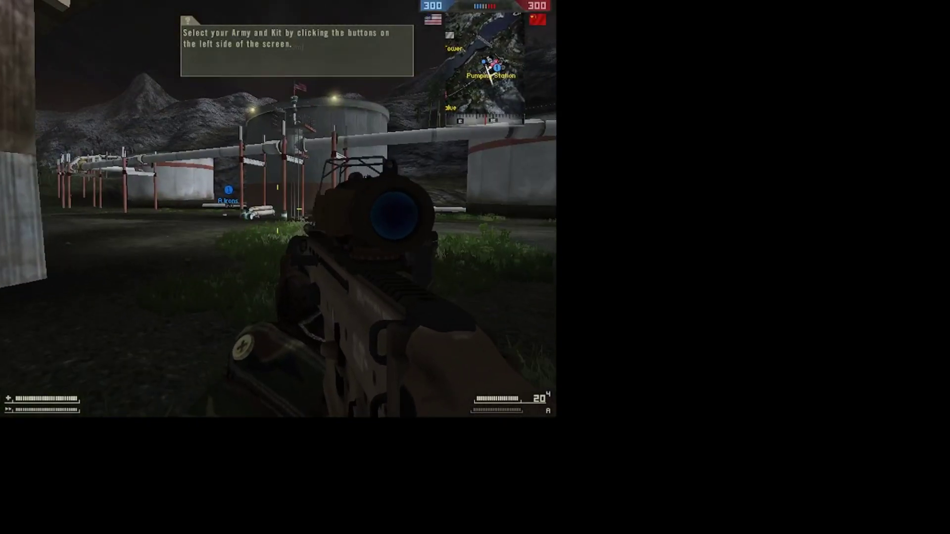
- Board the nearby buggy and drive it forward, steering left along the pipeline road
{"action": "key", "text": "e"}
{"action": "key", "text": "c"}
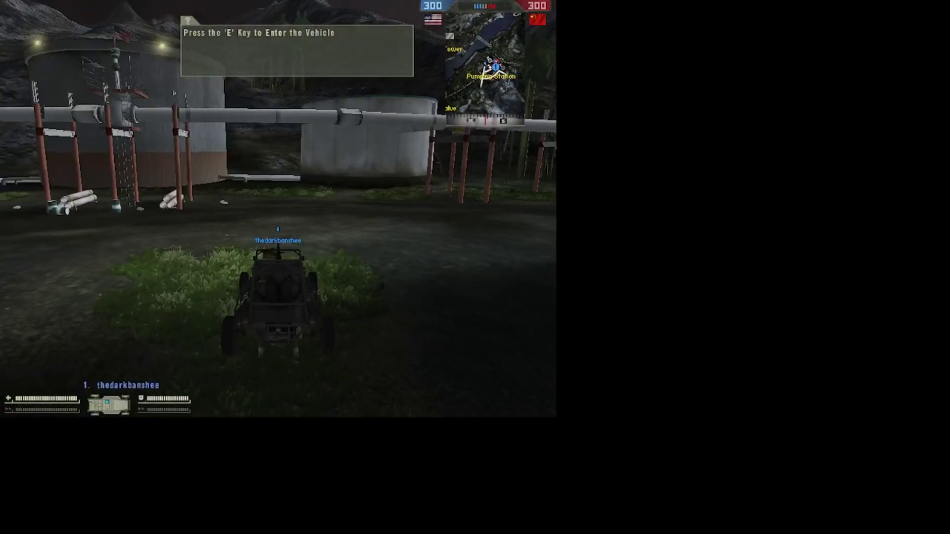
{"action": "key", "text": "w"}
{"action": "key", "text": "a"}
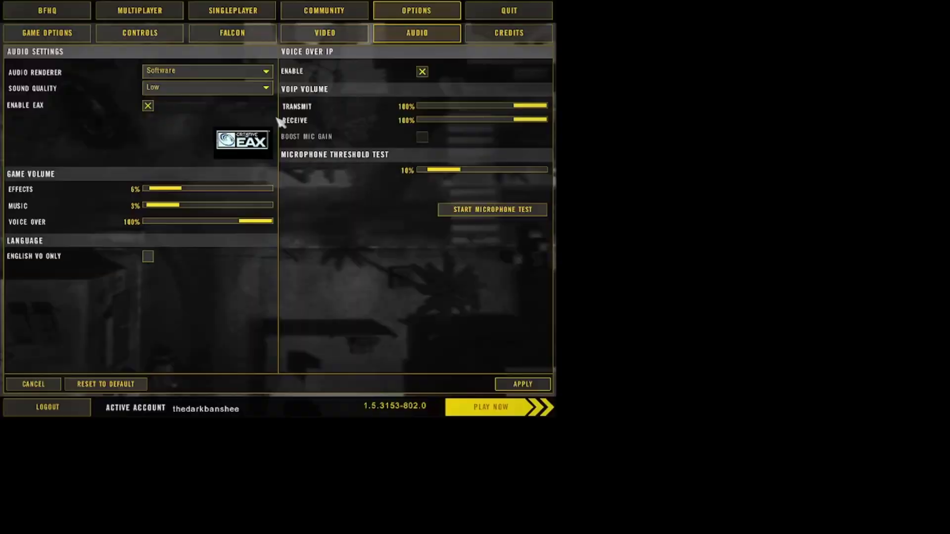
- Go back to the internet server list and reload Midnight Sun BFHD until its briefing appears
{"action": "left_click", "coordinate": [177, 13]}
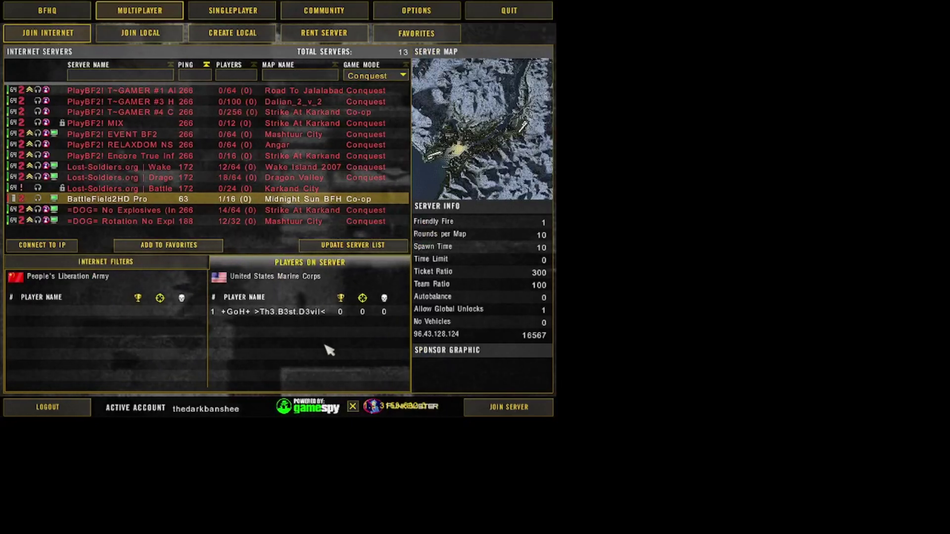
{"action": "left_click", "coordinate": [510, 411]}
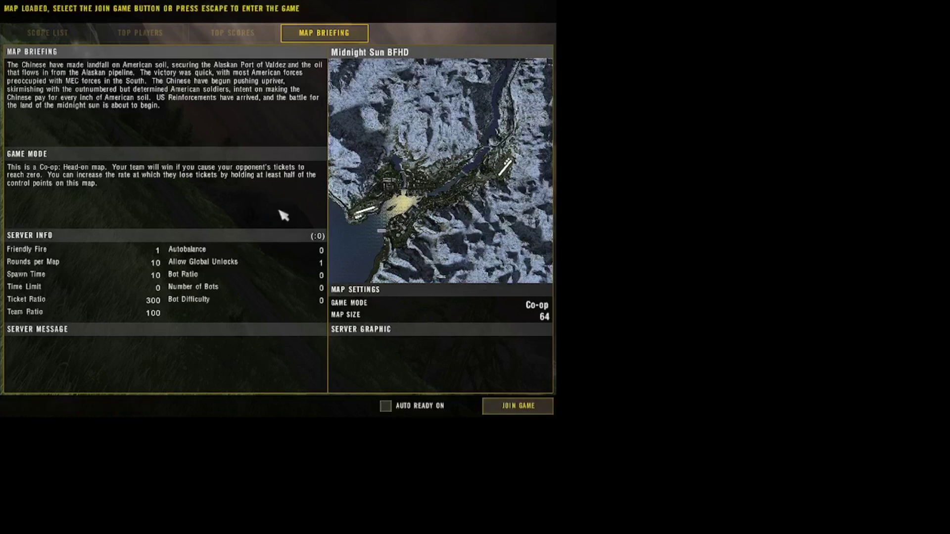
- Join the loaded match, pick Valdez as the spawn point and confirm to enter the battlefield
{"action": "left_click", "coordinate": [515, 404]}
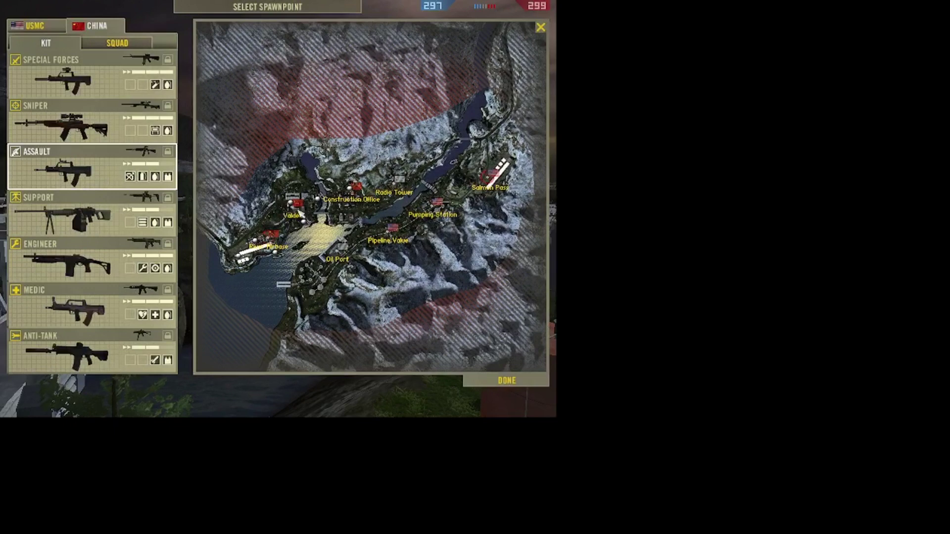
{"action": "left_click", "coordinate": [286, 203]}
{"action": "left_click", "coordinate": [507, 381]}
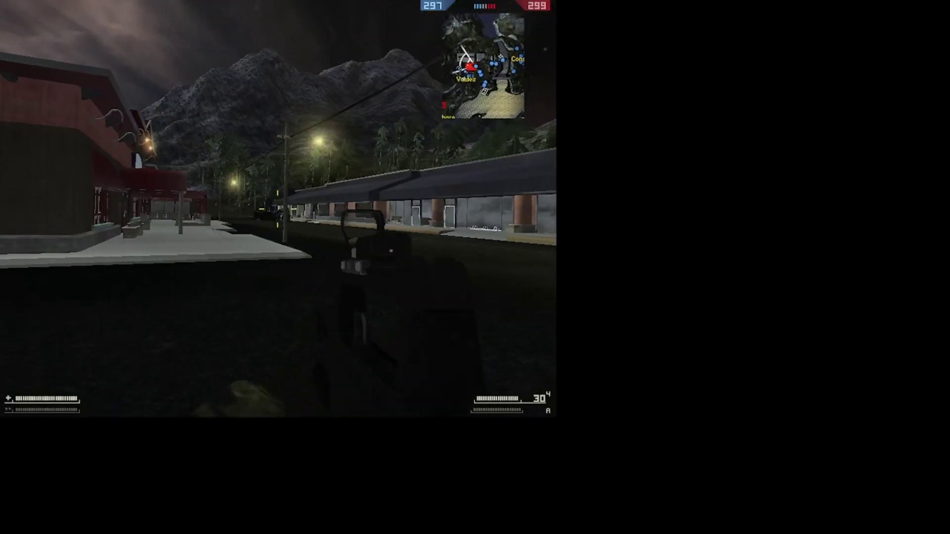
- Walk forward through Valdez to look around, then bring up the in-game menu
{"action": "key", "text": "w"}
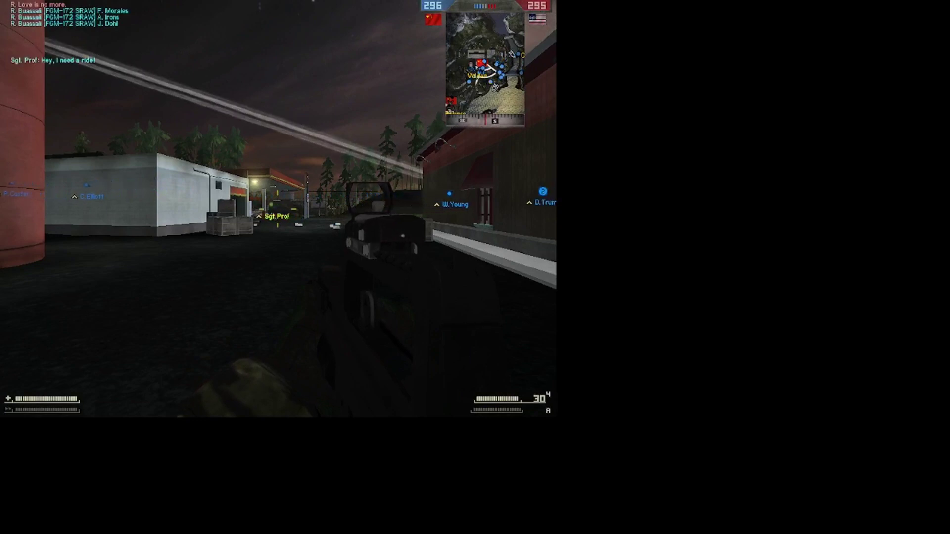
{"action": "key", "text": "Escape"}
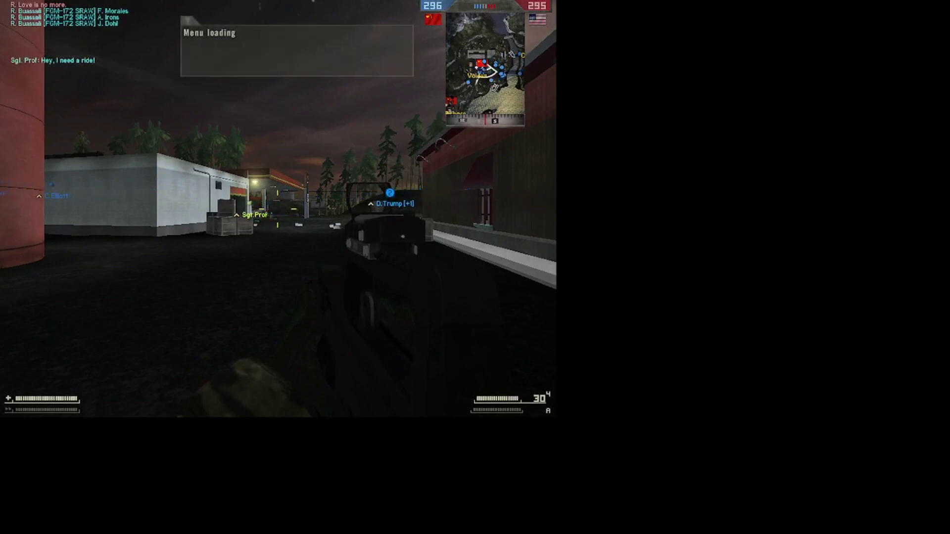